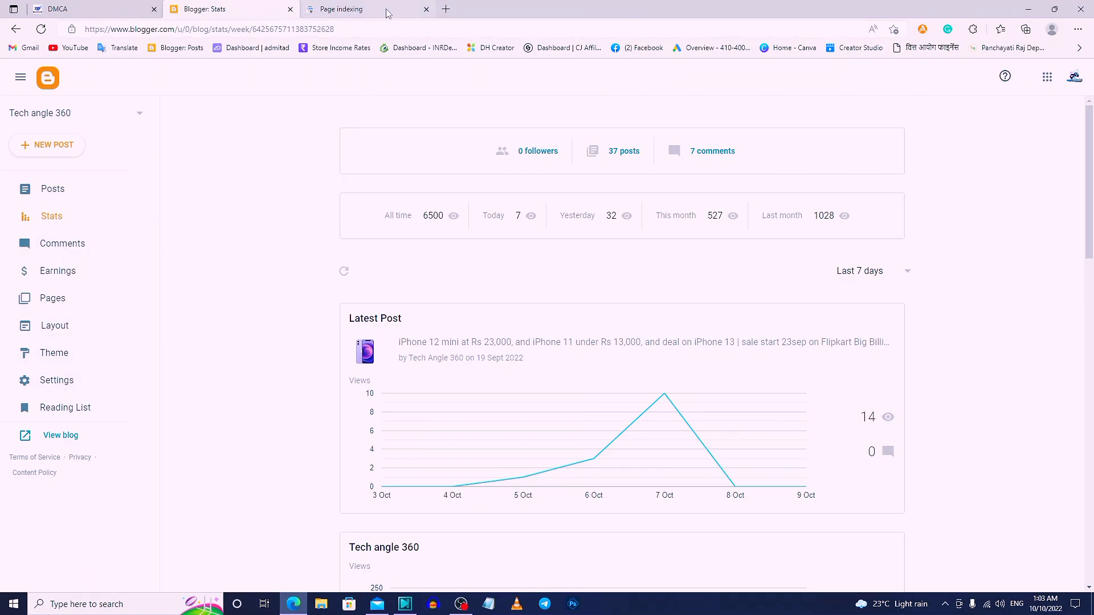
Search the web for "google search console" in a new tab and start Google Search Console from the result.
key("ctrl+t")
type("goo")
key("Down")
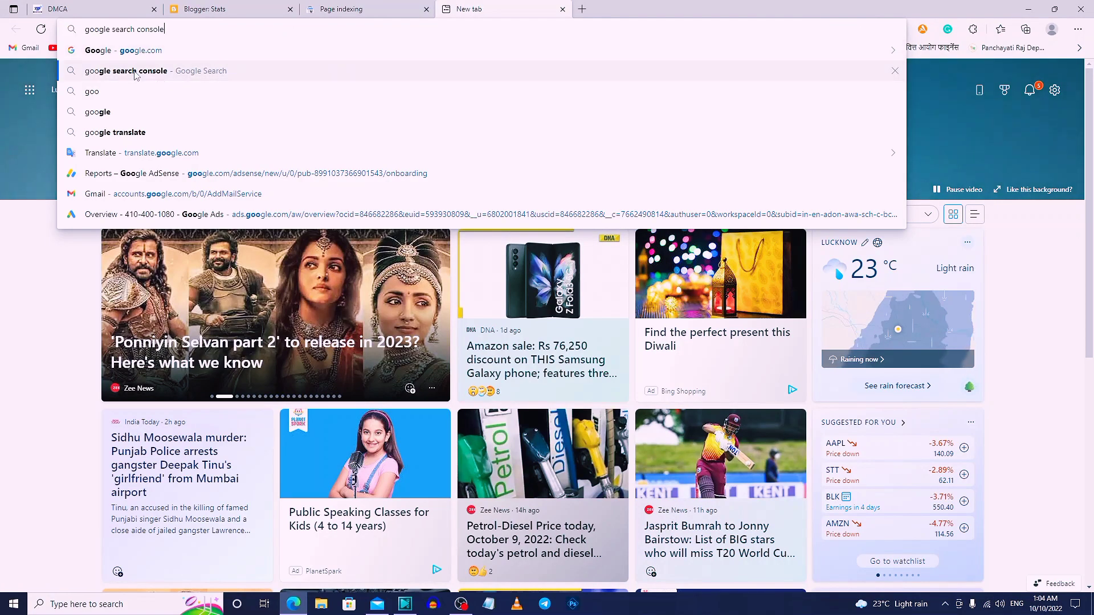
left_click(134, 71)
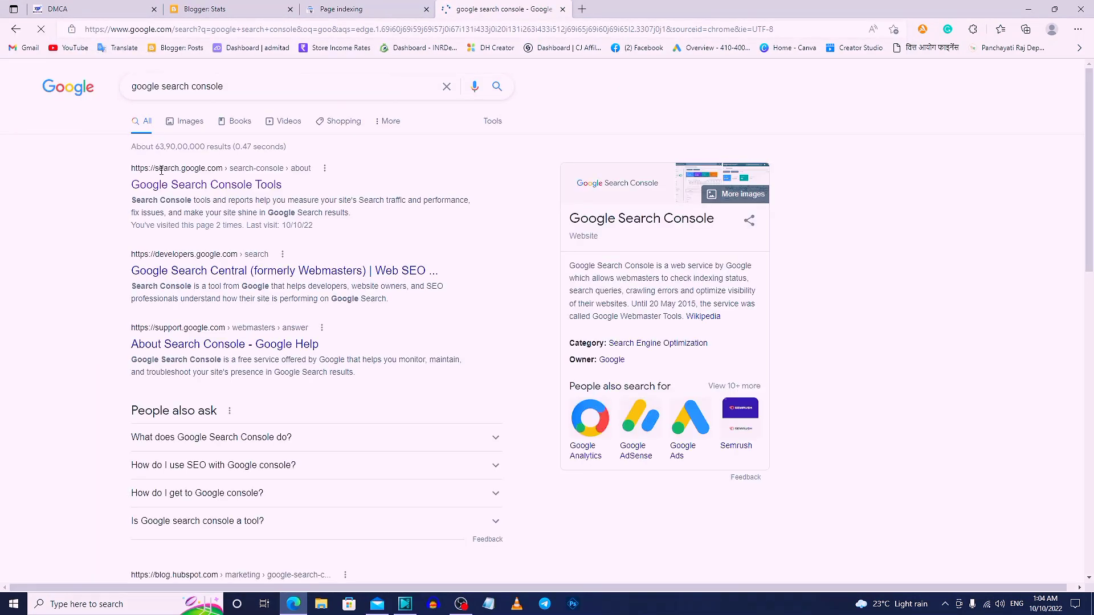
left_click(167, 195)
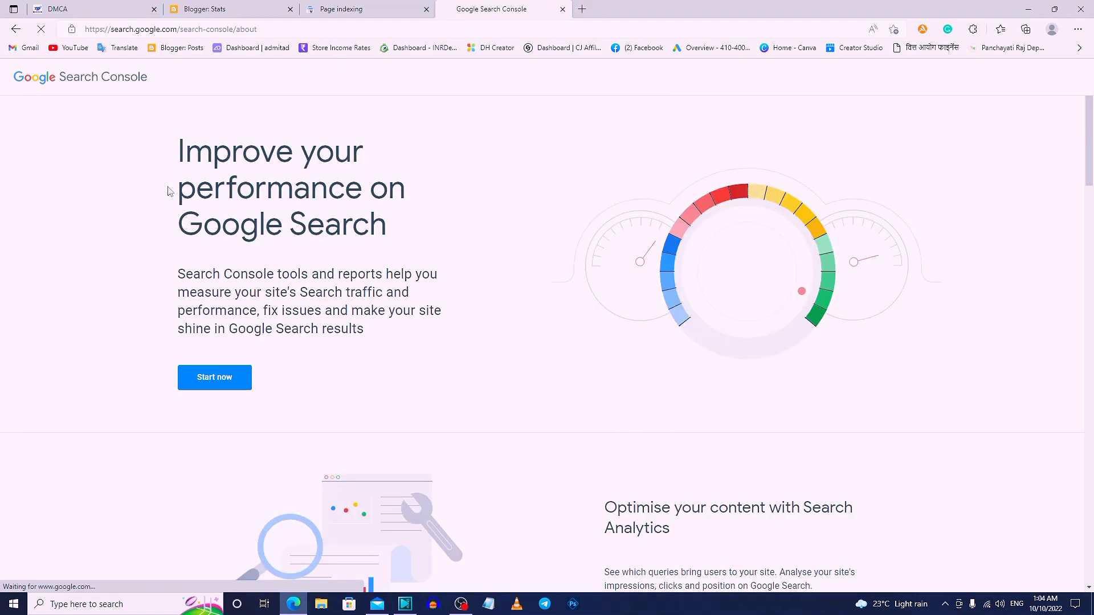
left_click(234, 377)
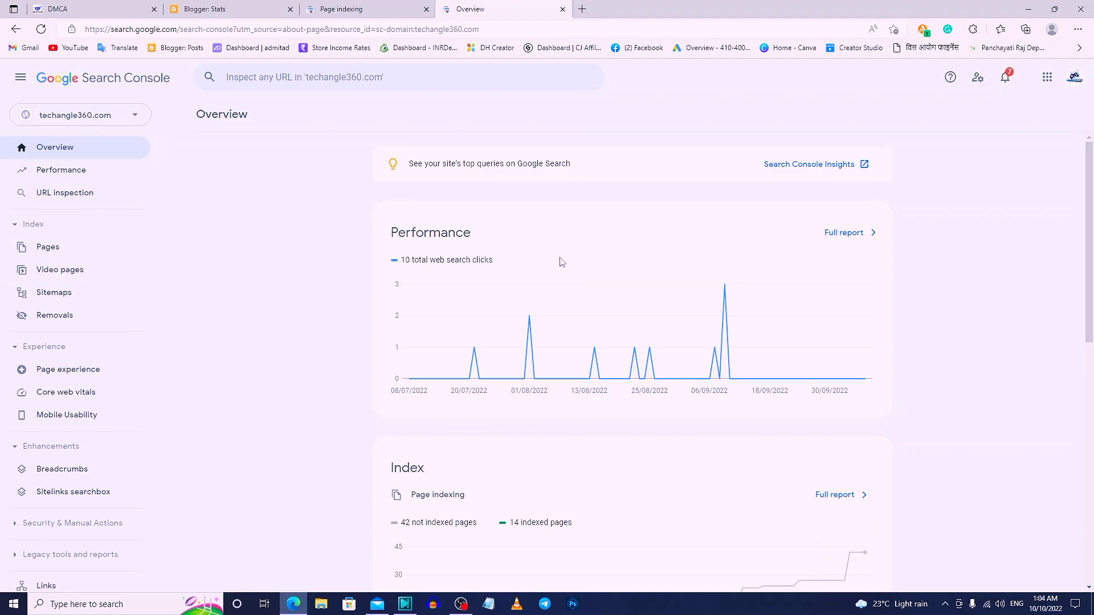
Look through the techangle360.com property overview and open the full page indexing report.
scroll(561, 262, "down", 6)
scroll(455, 444, "down", 4)
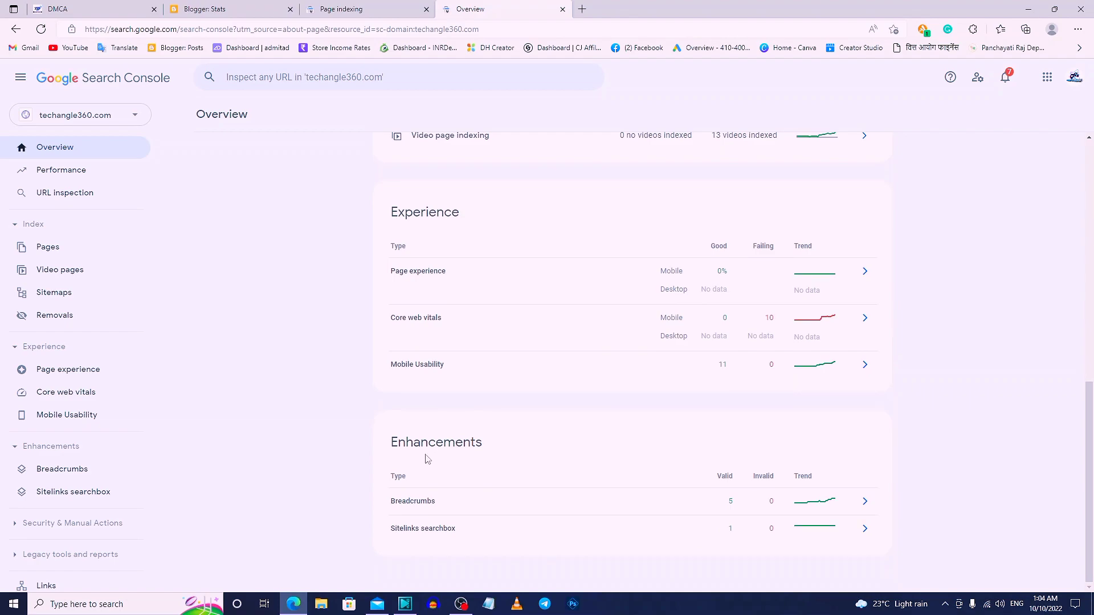
scroll(479, 474, "up", 4)
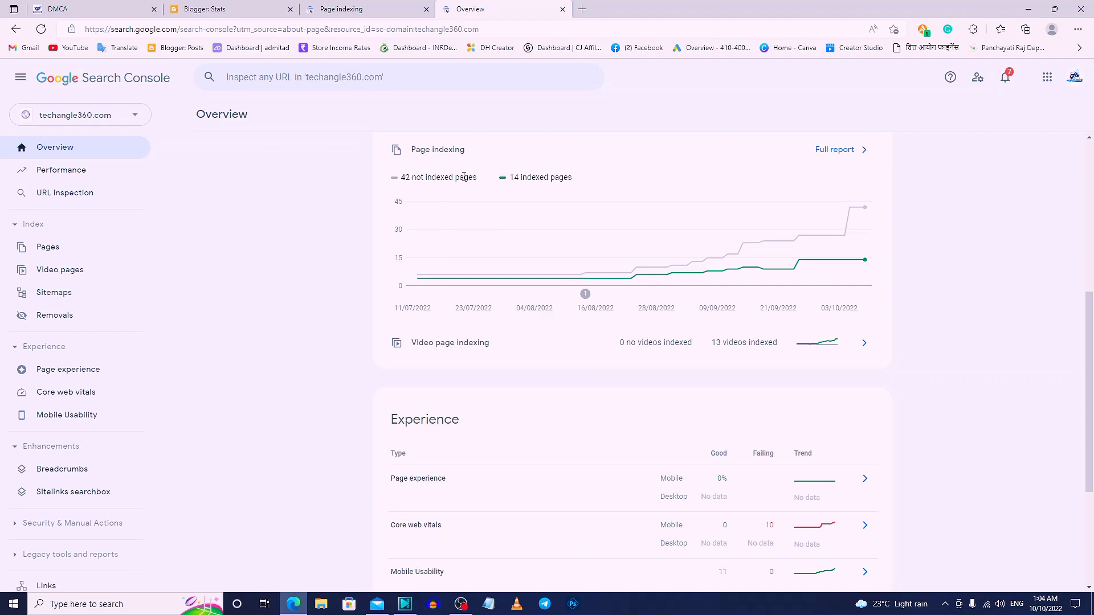
left_click(820, 151)
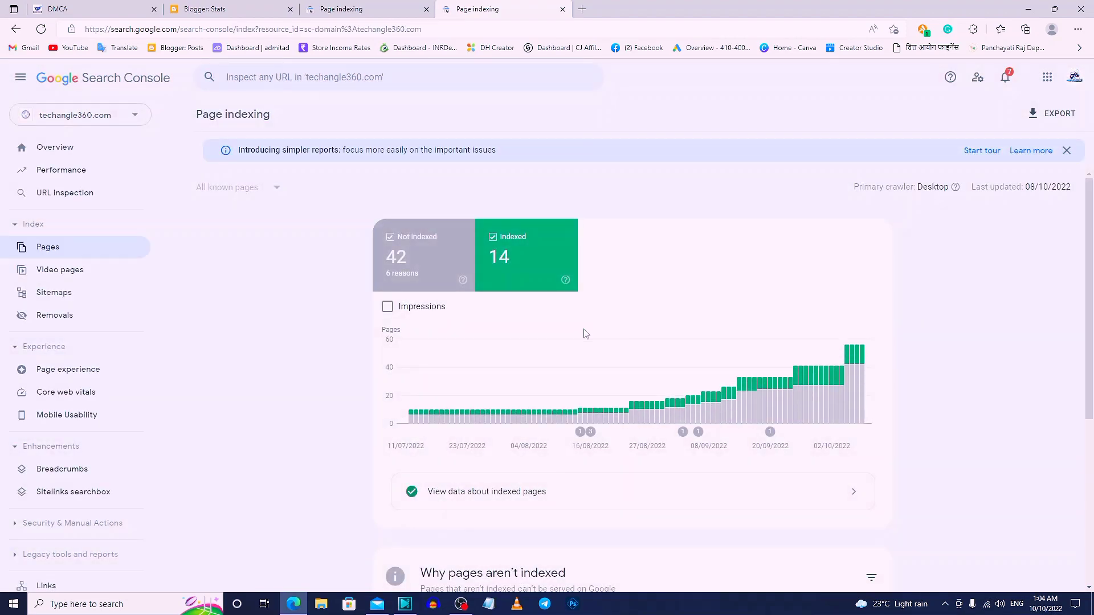
Examine the indexing chart and the reasons why pages aren't indexed, including their validation status.
mouse_move(511, 397)
scroll(511, 413, "down", 2)
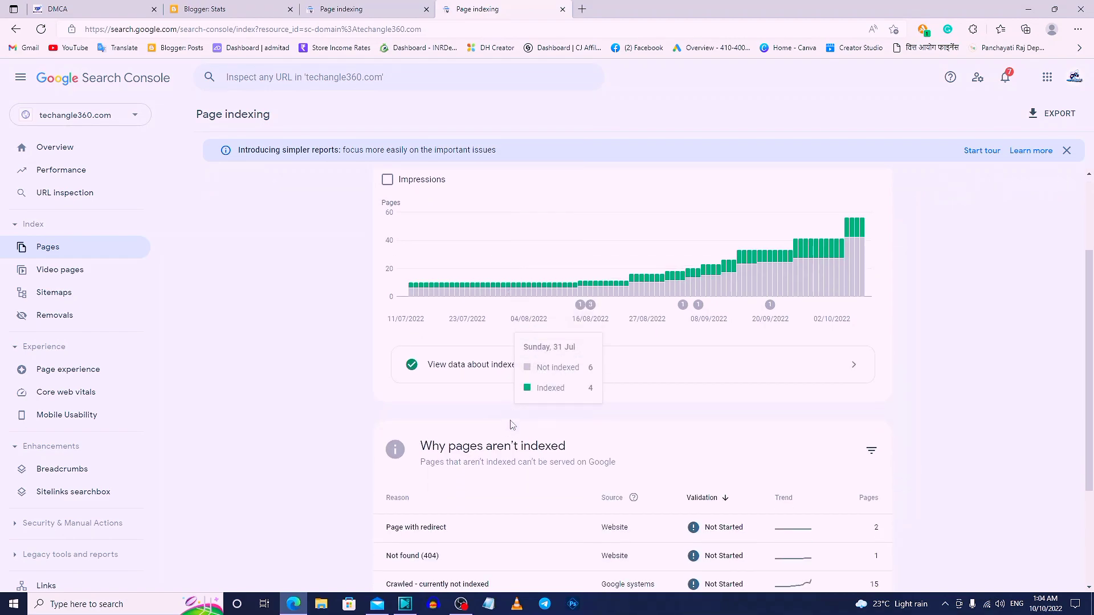
scroll(503, 481, "down", 3)
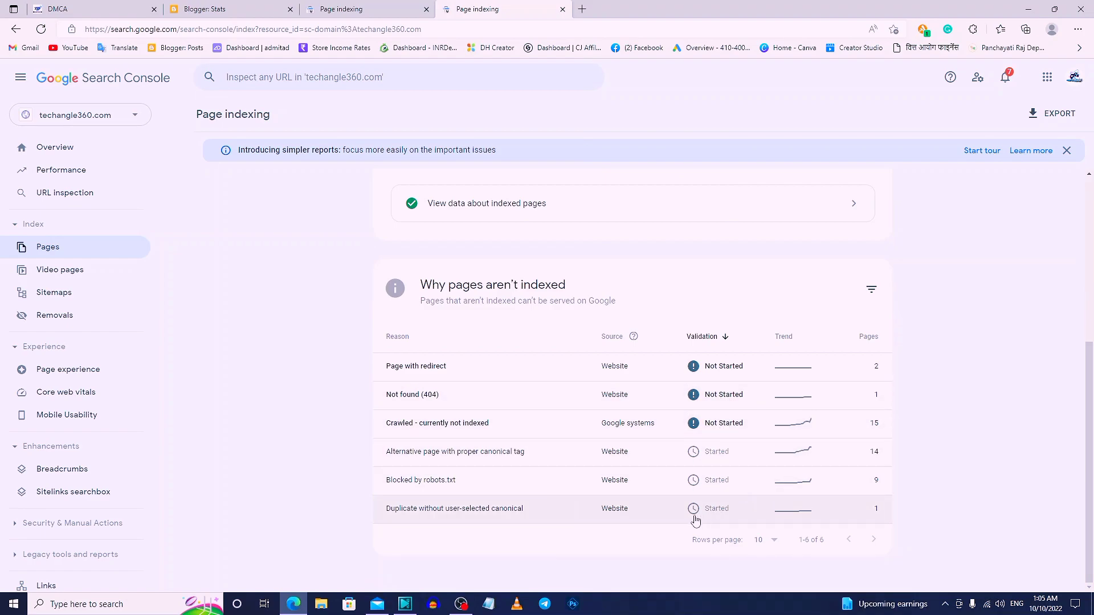
scroll(530, 393, "up", 2)
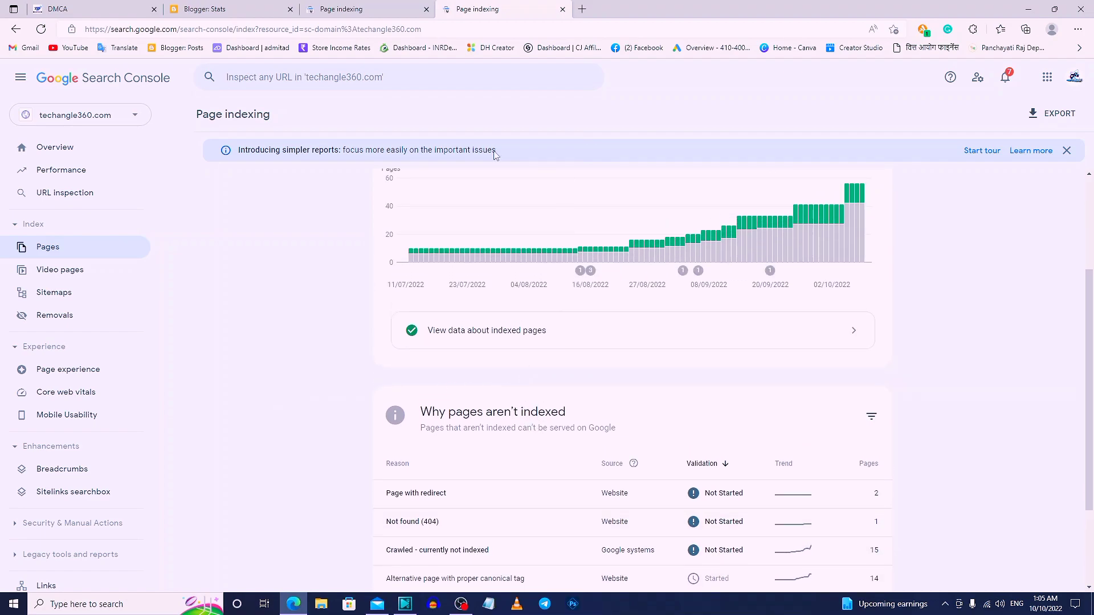
Check the ownership verification details in the Search Console property settings.
scroll(561, 234, "down", 2)
scroll(52, 484, "down", 2)
left_click(50, 493)
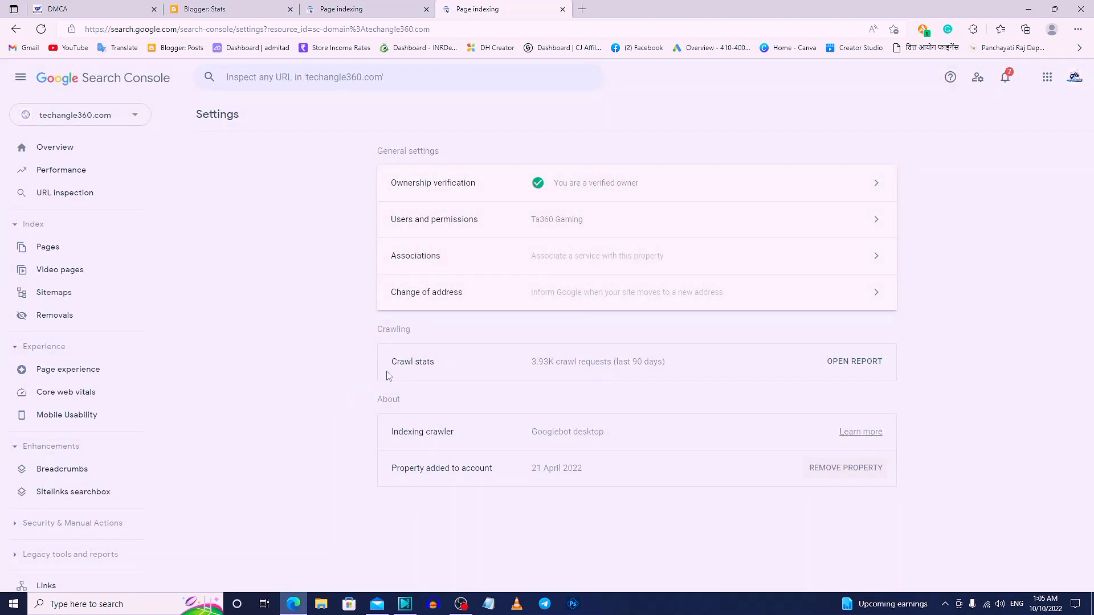
left_click(604, 186)
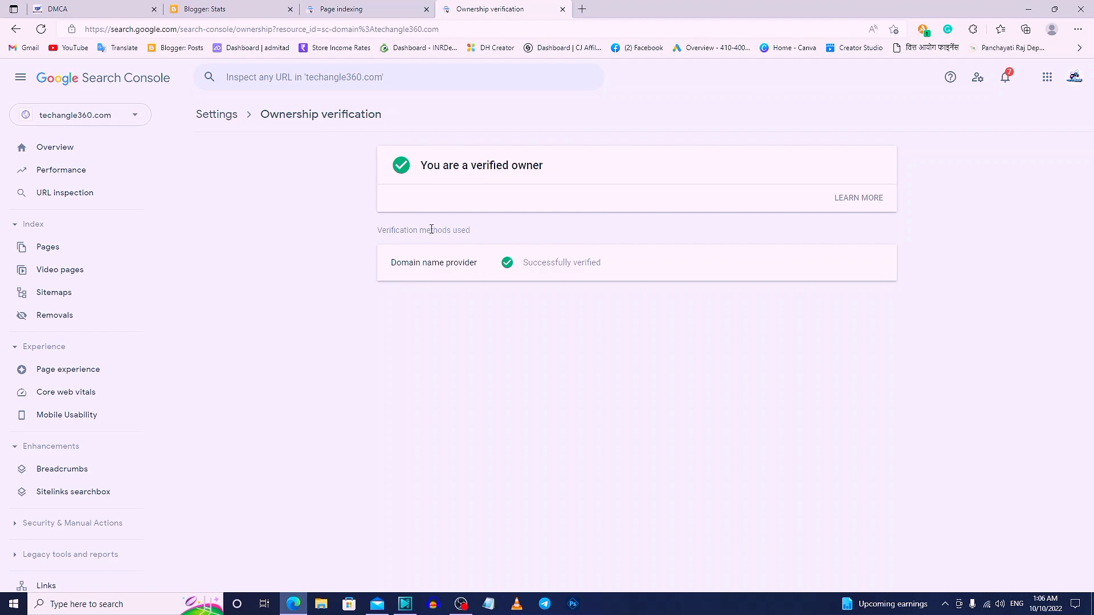
key("alt+Left")
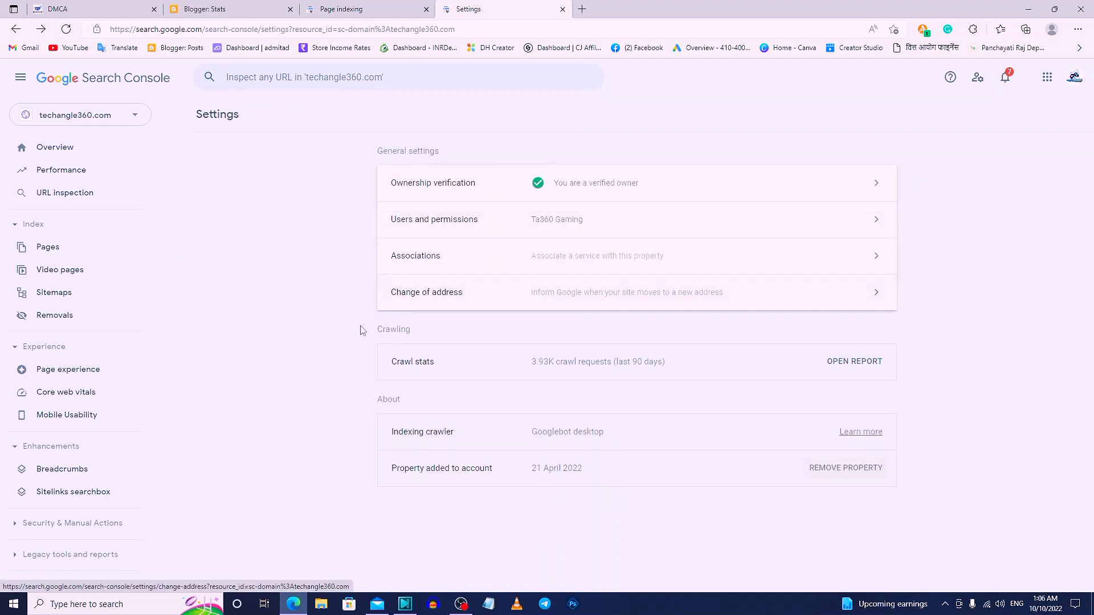
key("alt+Left")
Inspect the processing details of the submitted sitemap.xml and return to the sitemaps overview.
left_click(54, 294)
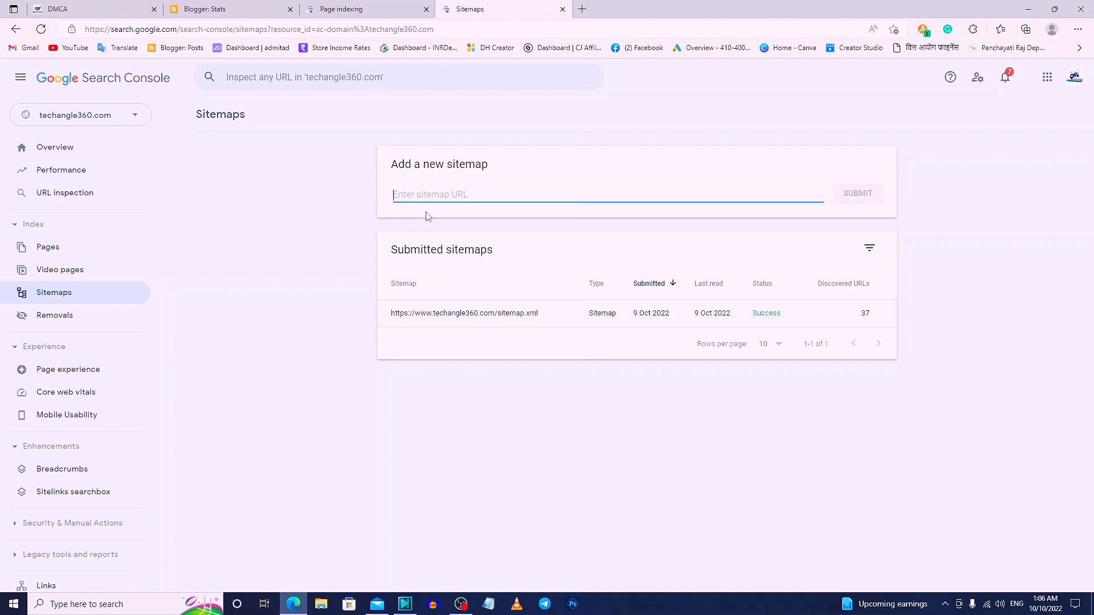
left_click(440, 196)
left_click_drag(494, 315, 390, 332)
left_click(483, 320)
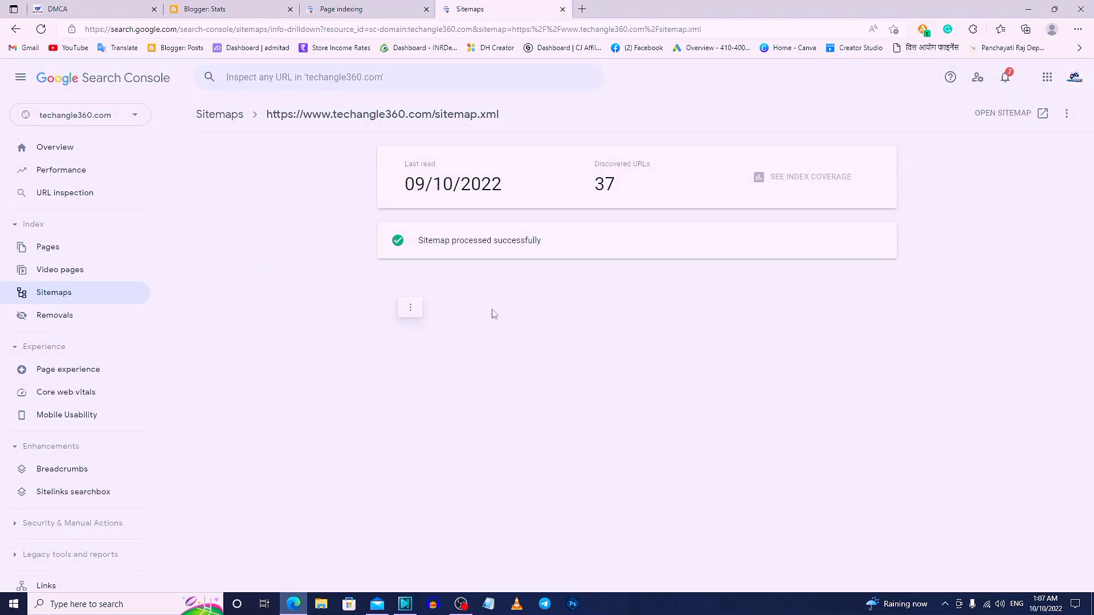
key("alt+Left")
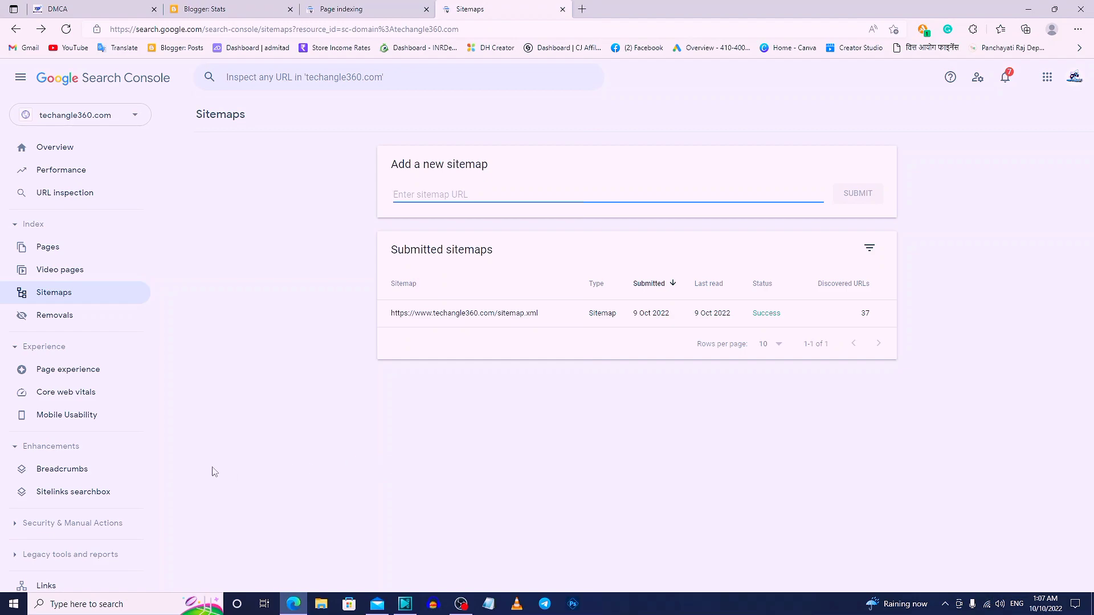
Switch to Blogger and check the blog's search engine visibility in its privacy settings.
left_click(230, 8)
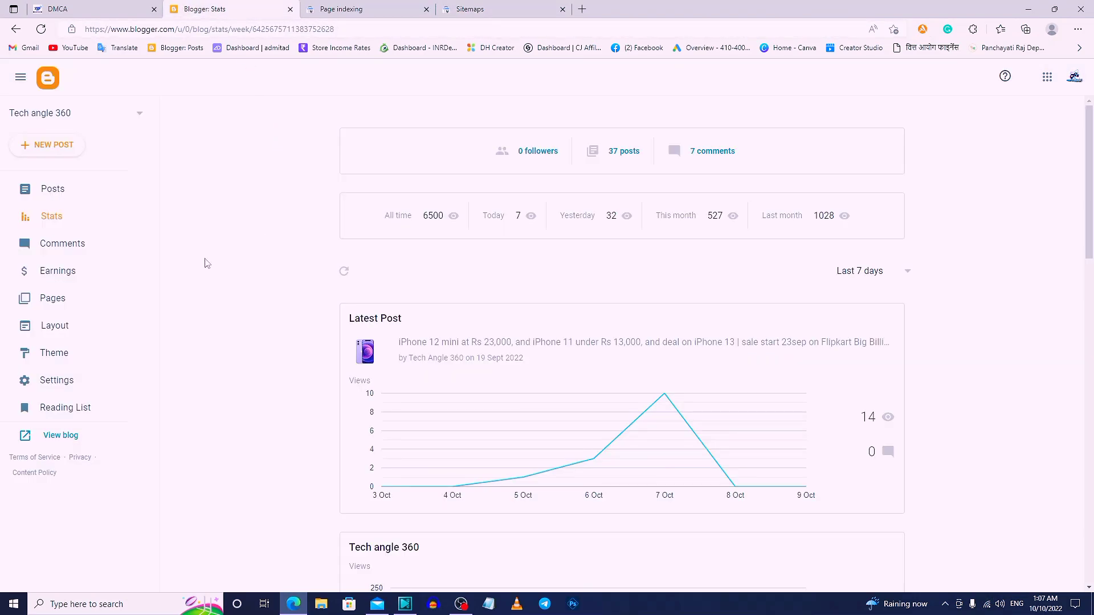
left_click(74, 382)
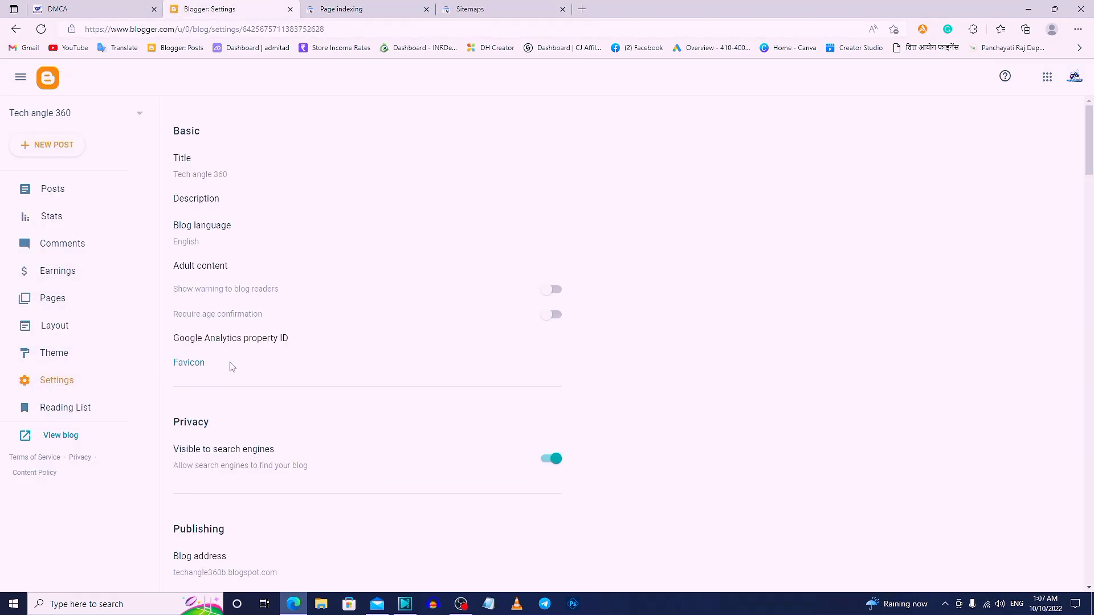
scroll(483, 271, "down", 3)
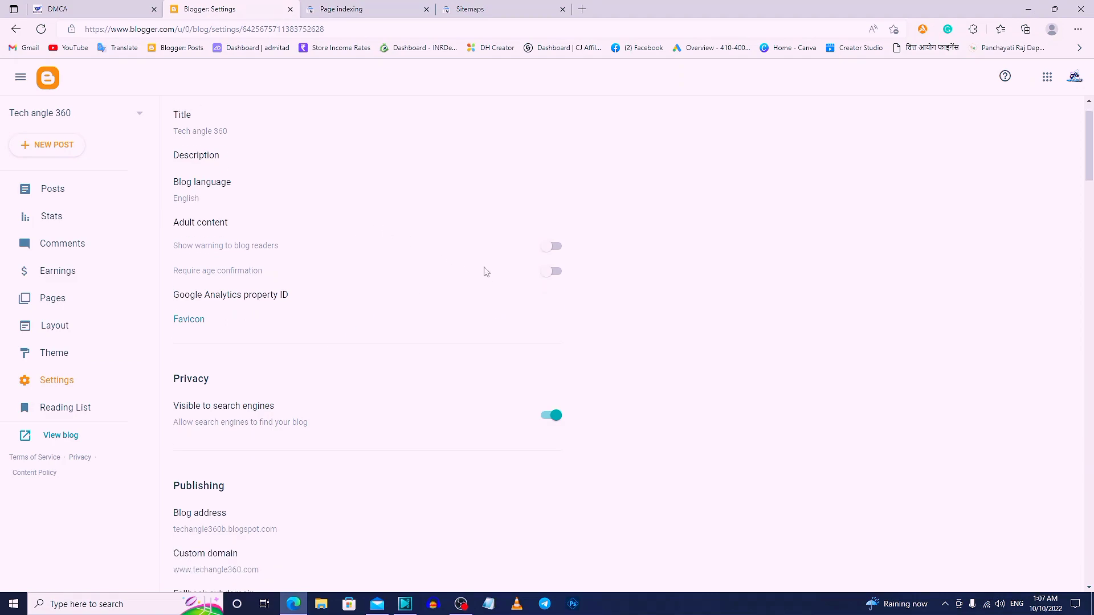
left_click_drag(175, 264, 348, 312)
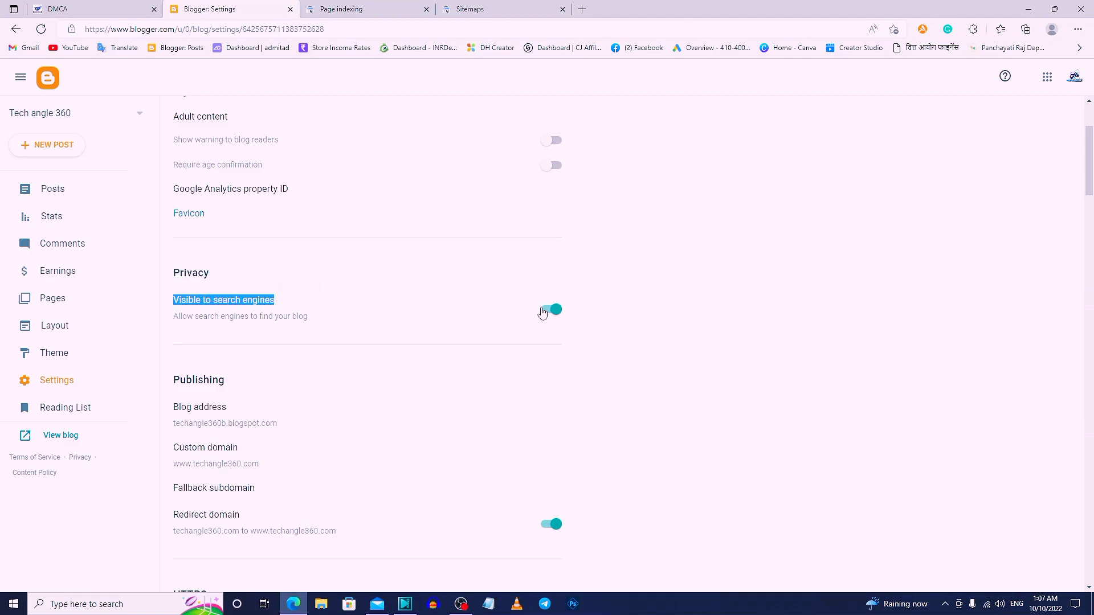
Review the blog's redirect domain, HTTPS availability and HTTPS redirect settings.
scroll(541, 317, "down", 6)
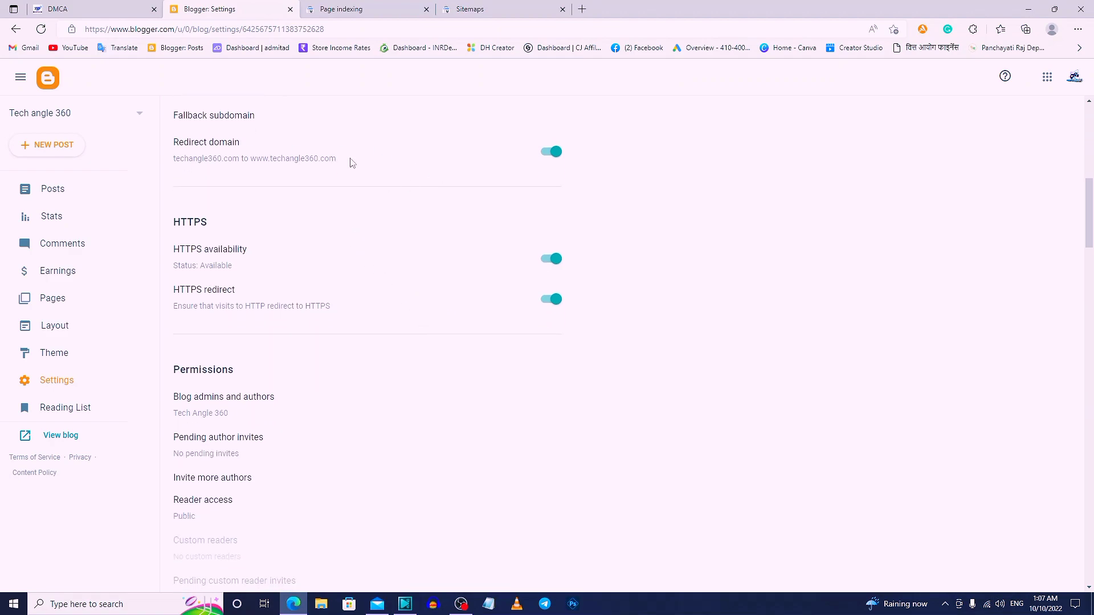
double_click(779, 199)
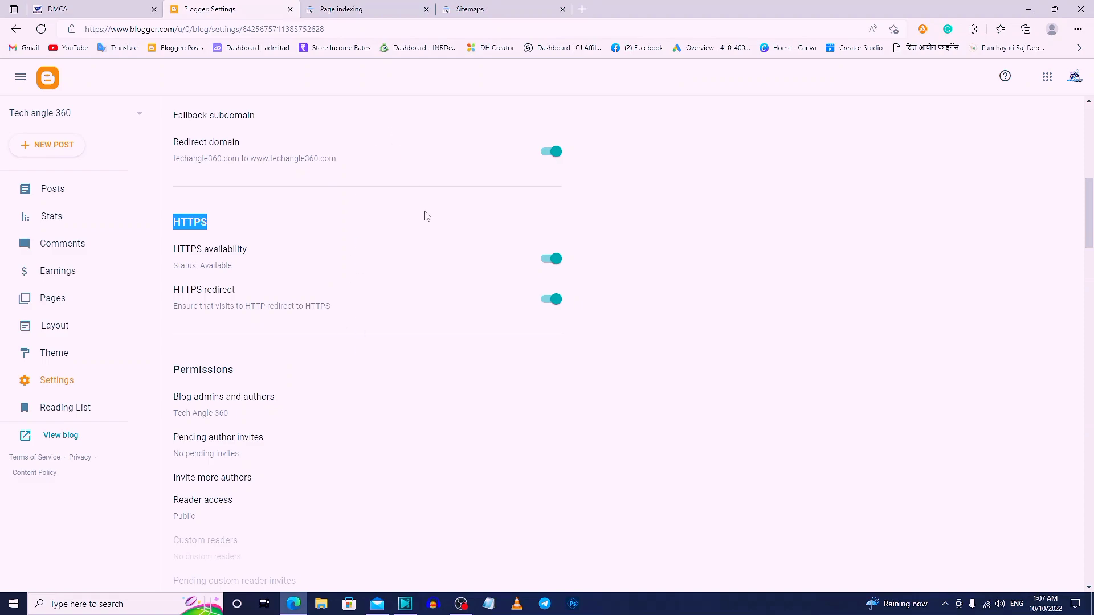
scroll(529, 321, "down", 1)
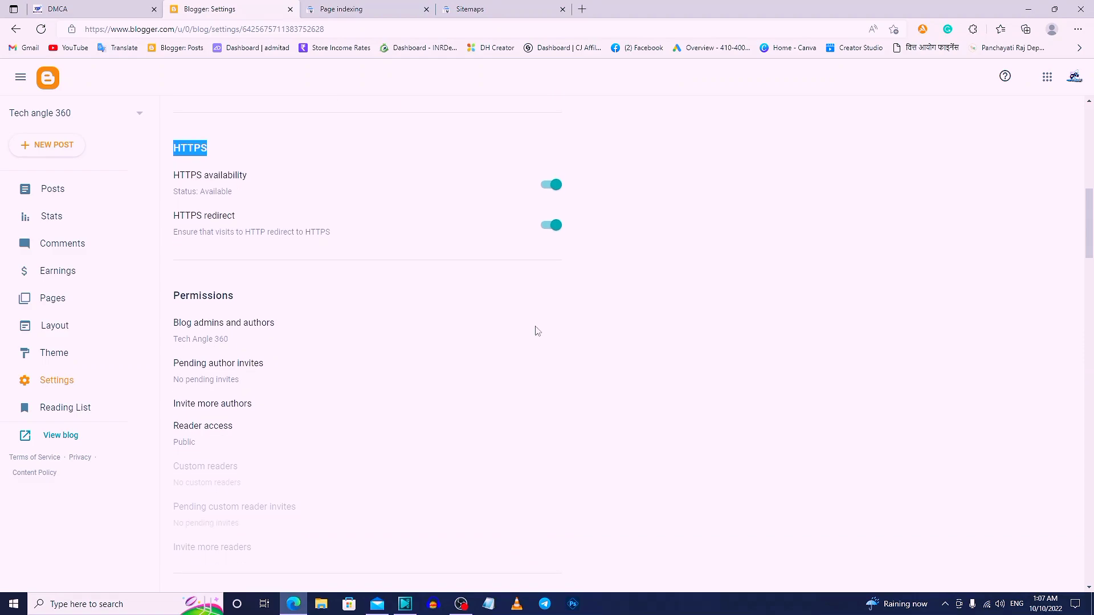
scroll(480, 292, "down", 1)
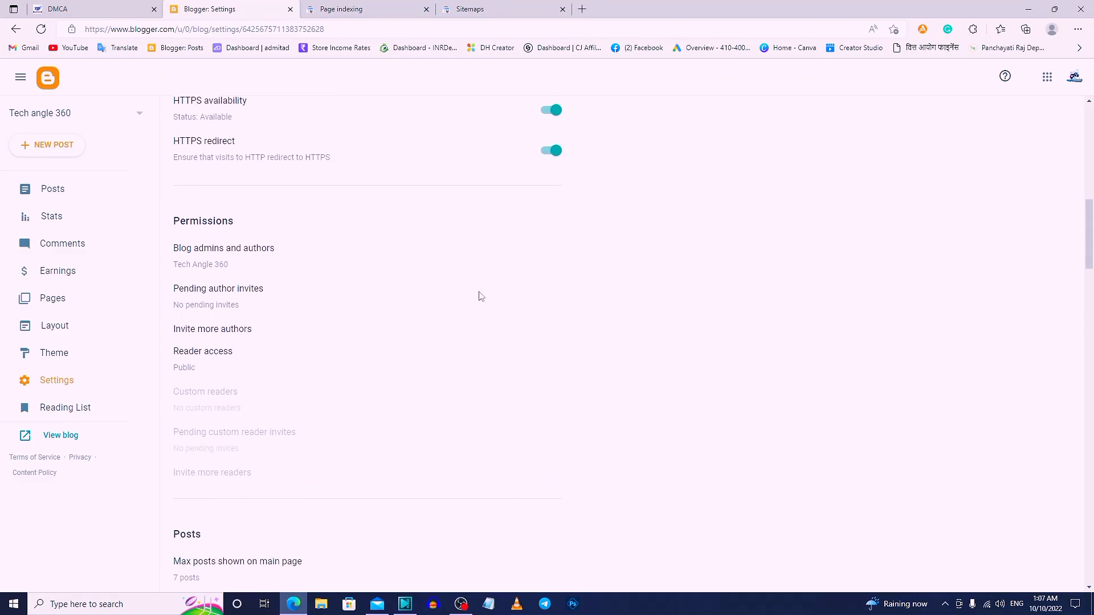
Review the custom robots.txt contents and its sitemap address under Crawlers and indexing, closing it without saving.
scroll(422, 271, "down", 4)
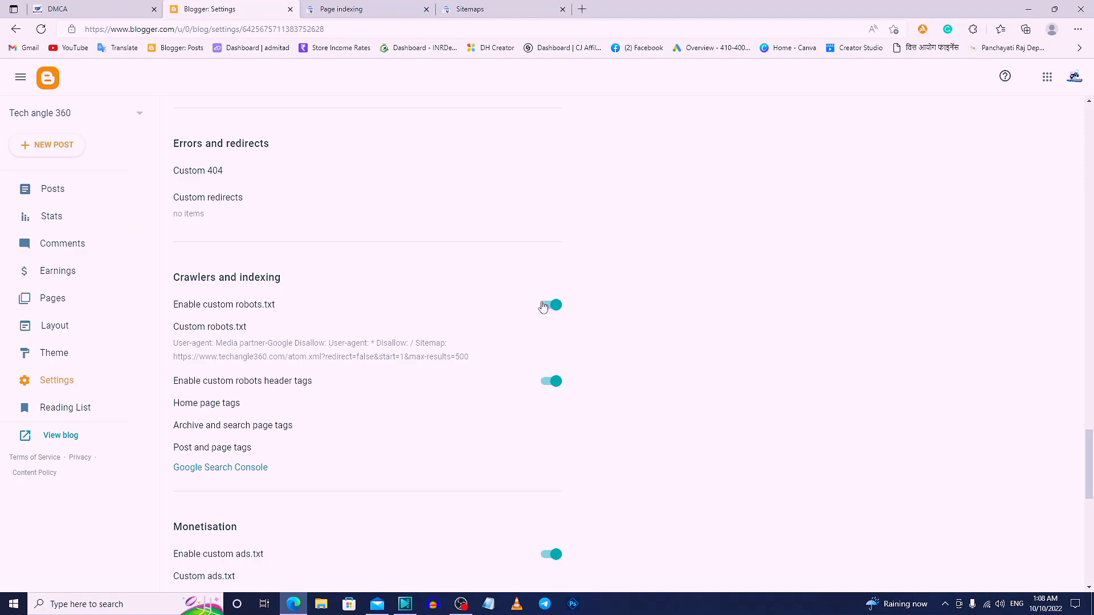
left_click(407, 348)
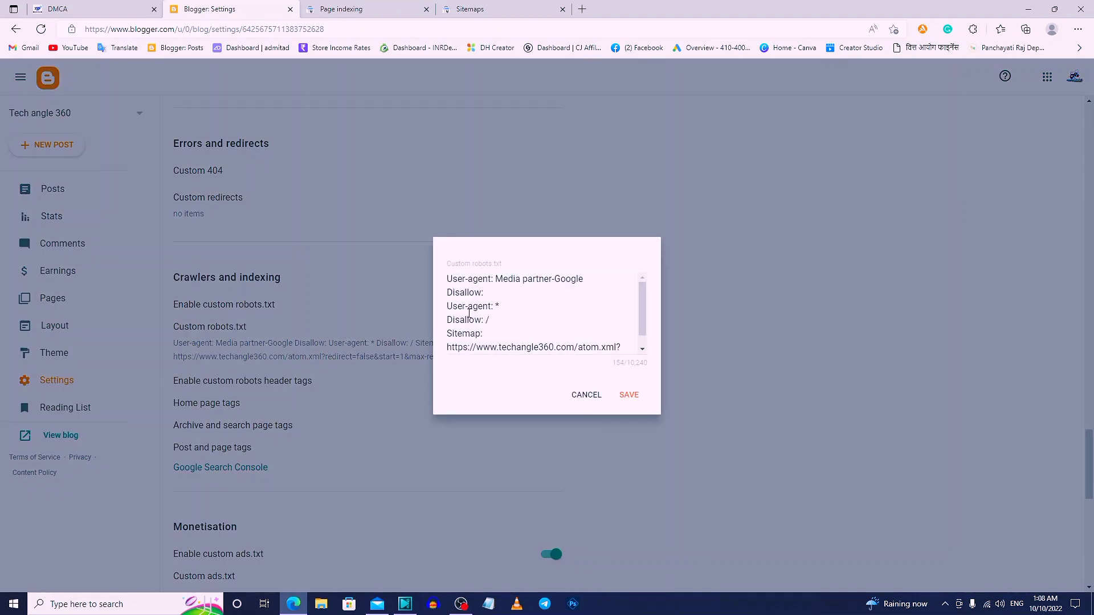
scroll(513, 306, "down", 1)
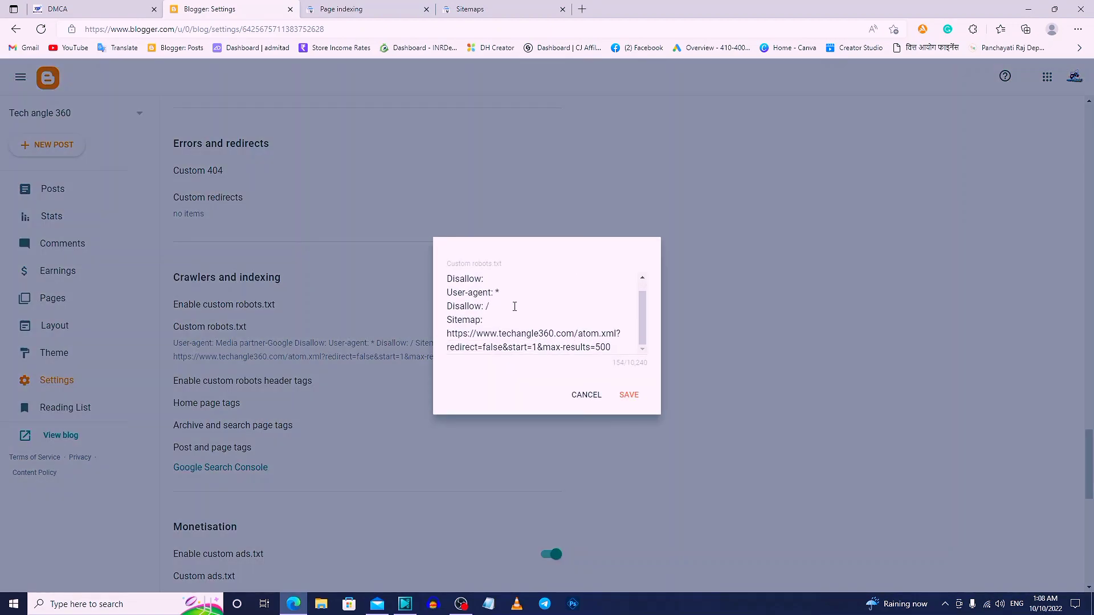
scroll(515, 309, "up", 1)
scroll(515, 310, "down", 1)
left_click_drag(576, 334, 447, 335)
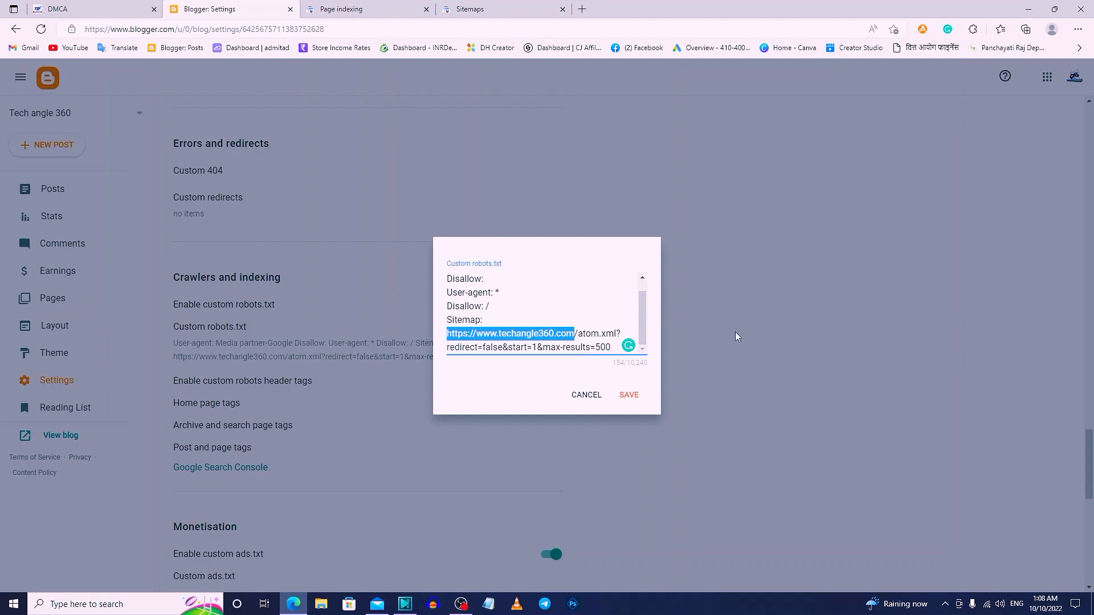
left_click(579, 397)
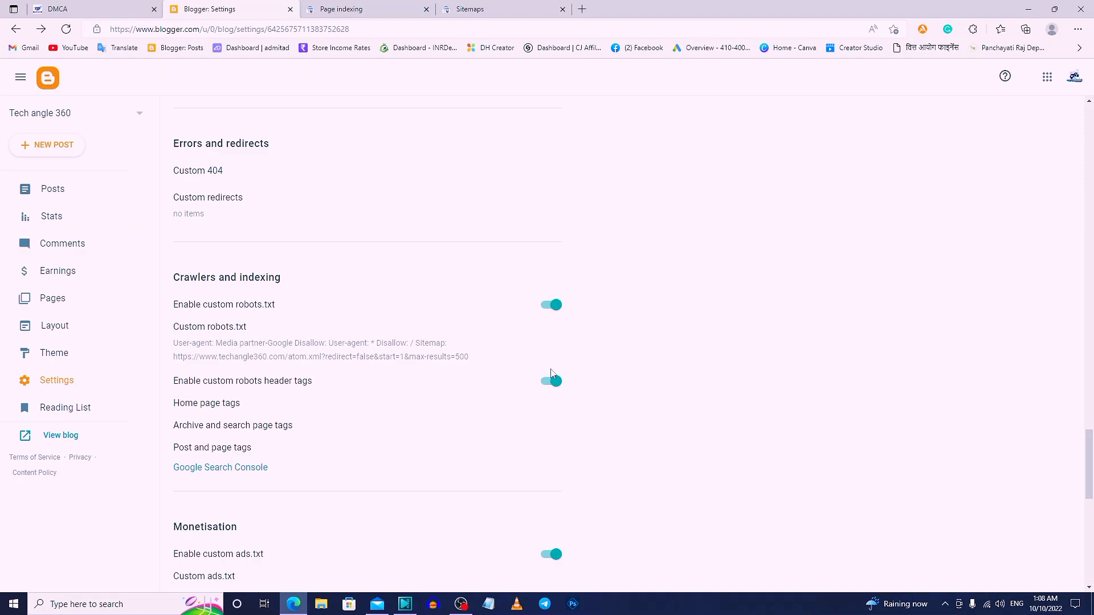
Review the custom robot tags for the home page, archive and search pages, and posts and pages without saving changes.
left_click(210, 403)
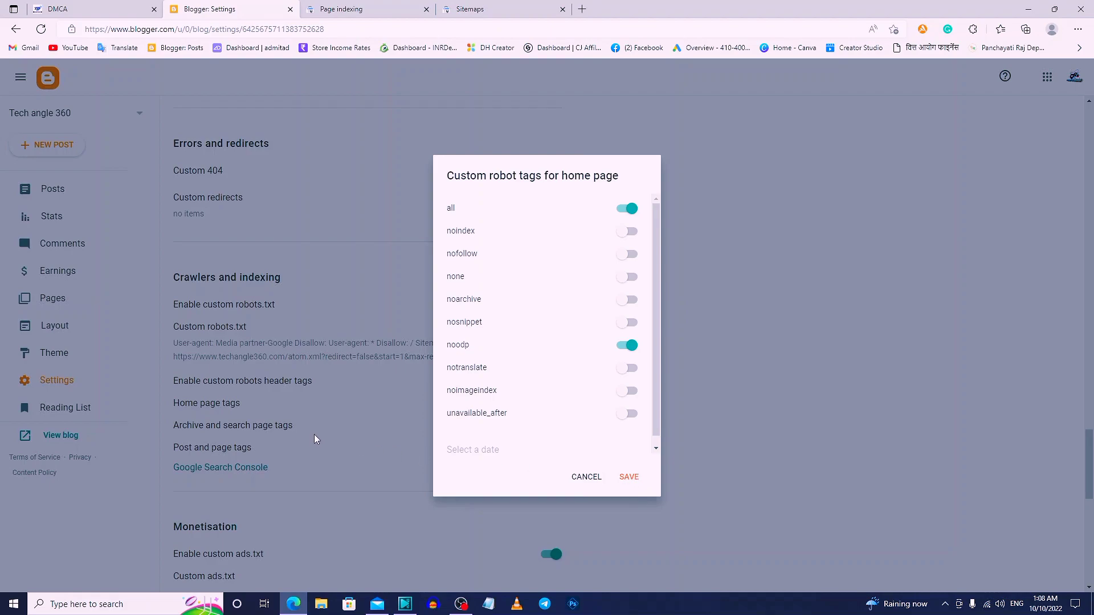
left_click(570, 478)
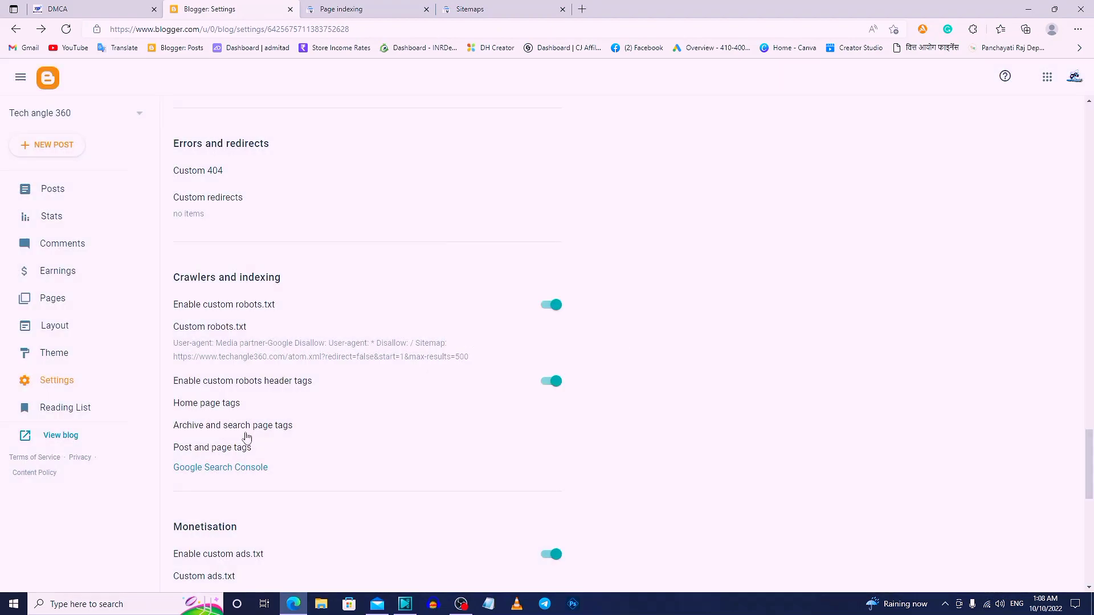
left_click(305, 431)
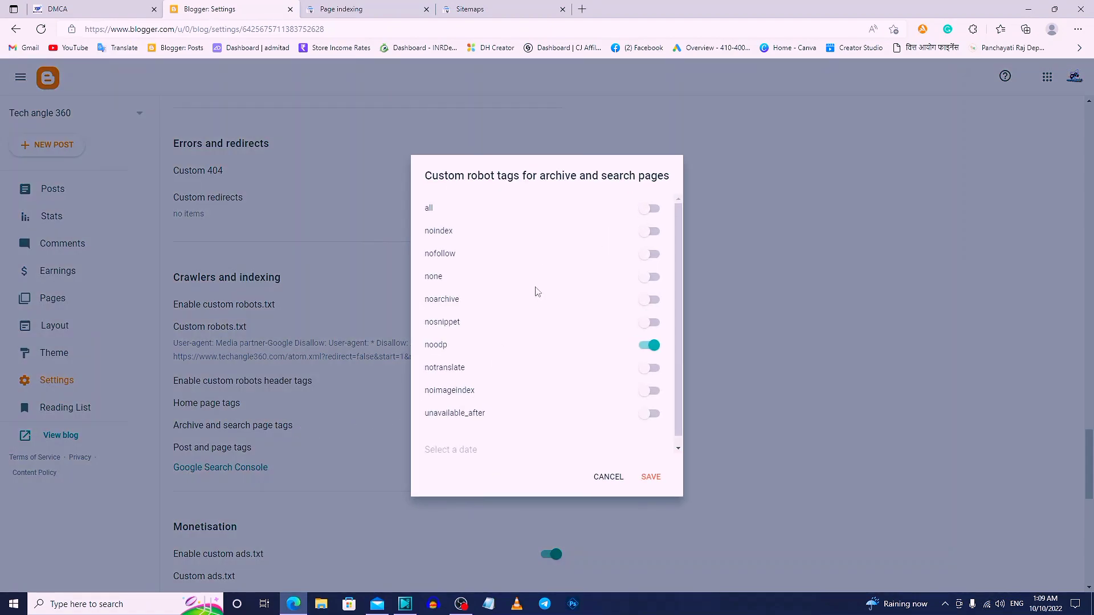
left_click(601, 480)
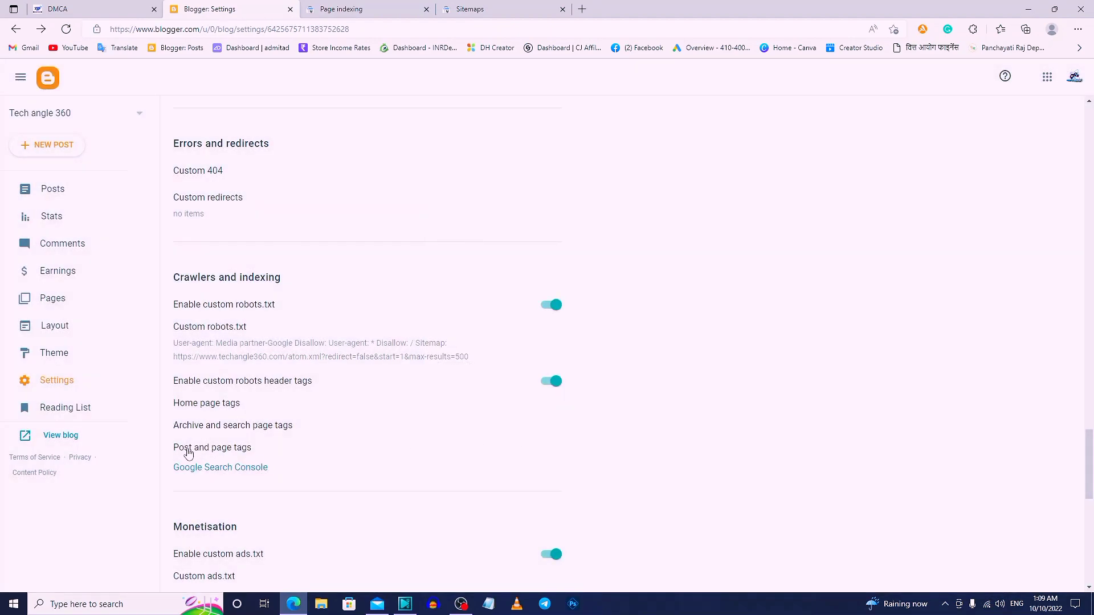
left_click(234, 452)
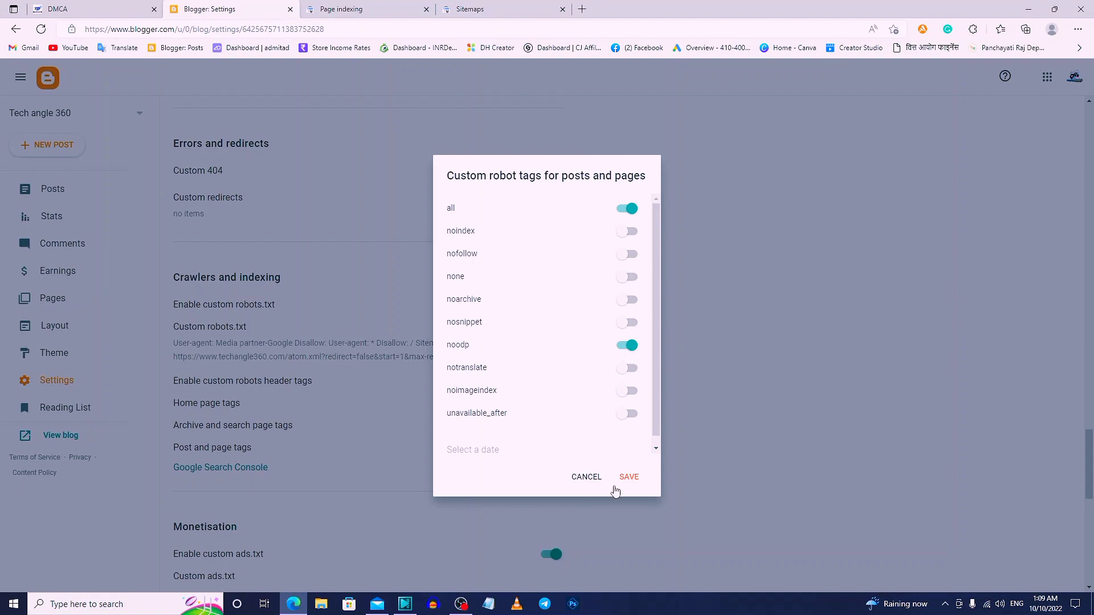
left_click(586, 477)
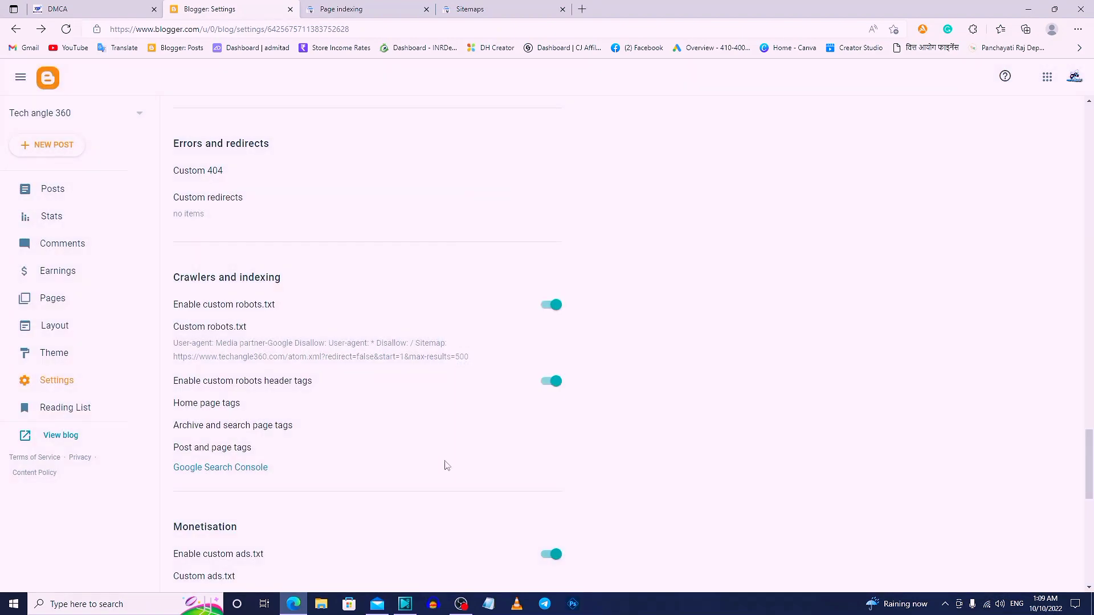
Look over the monetisation and blog management settings below the Crawlers and indexing section.
scroll(297, 442, "down", 3)
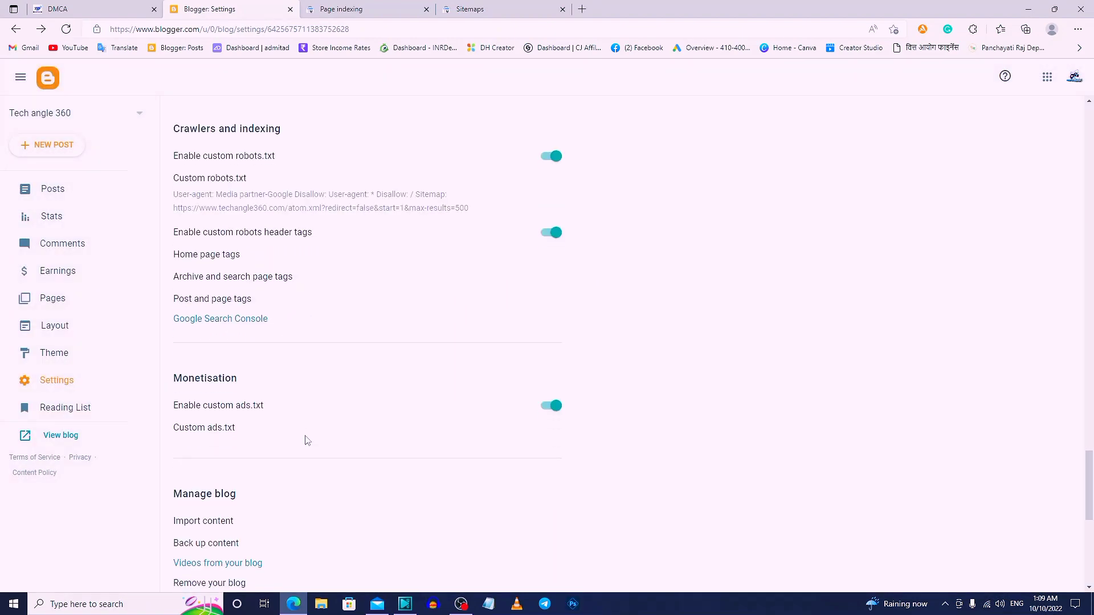
scroll(384, 462, "down", 6)
scroll(381, 385, "up", 6)
Switch to Google Search Console and examine the "Blocked by robots.txt" page indexing issue.
left_click(103, 5)
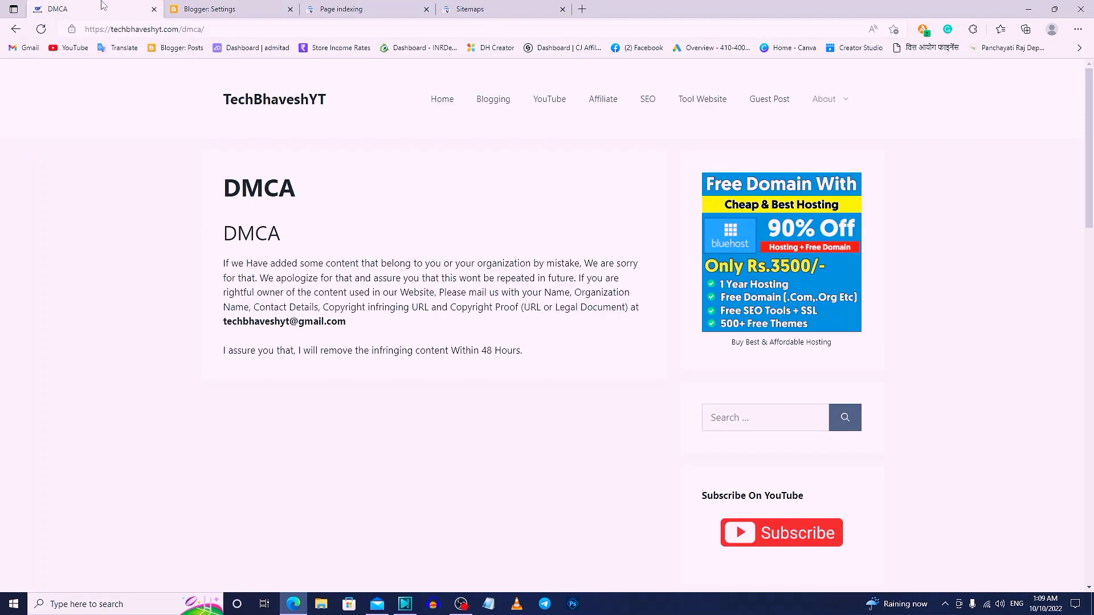
left_click(339, 8)
scroll(456, 293, "down", 1)
scroll(490, 291, "up", 1)
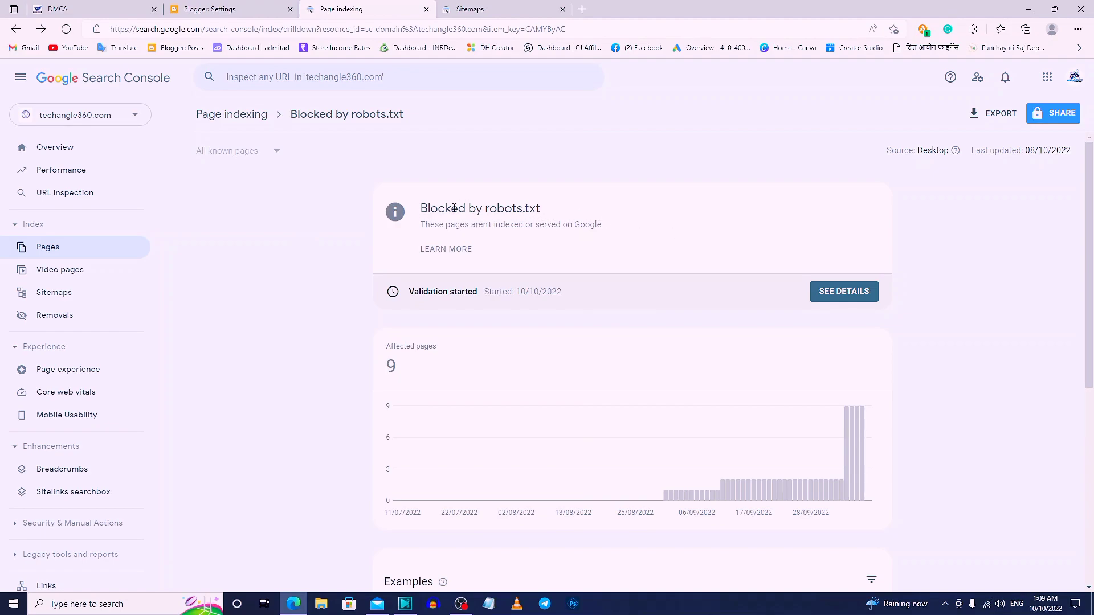
left_click_drag(423, 200, 550, 209)
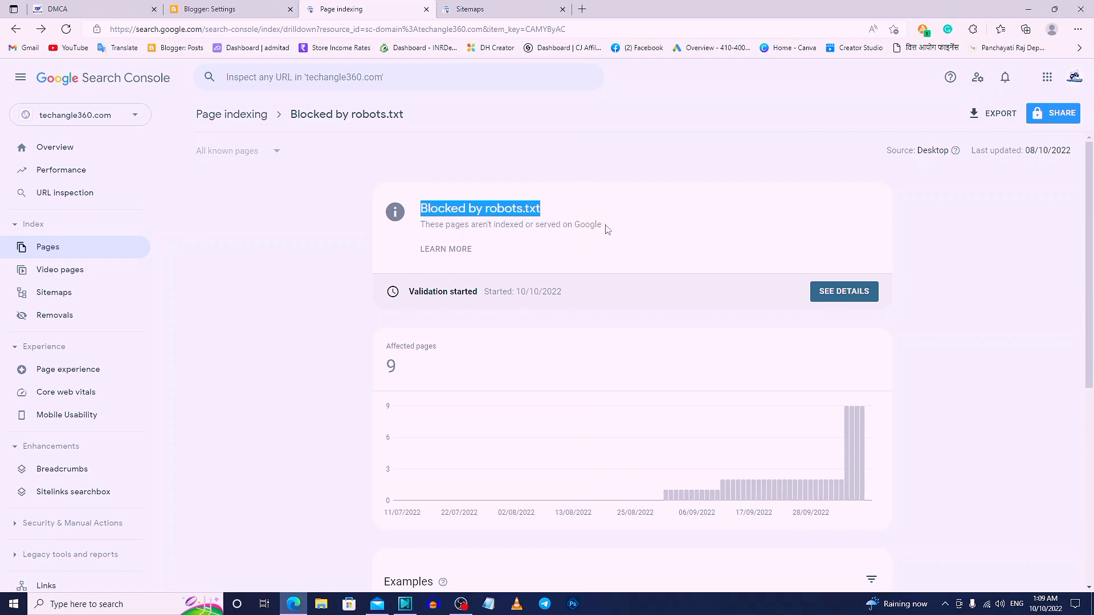
Switch to Blogger and recheck the custom robots.txt and header tag settings under Crawlers and indexing.
left_click(289, 3)
scroll(308, 315, "down", 3)
scroll(280, 244, "up", 3)
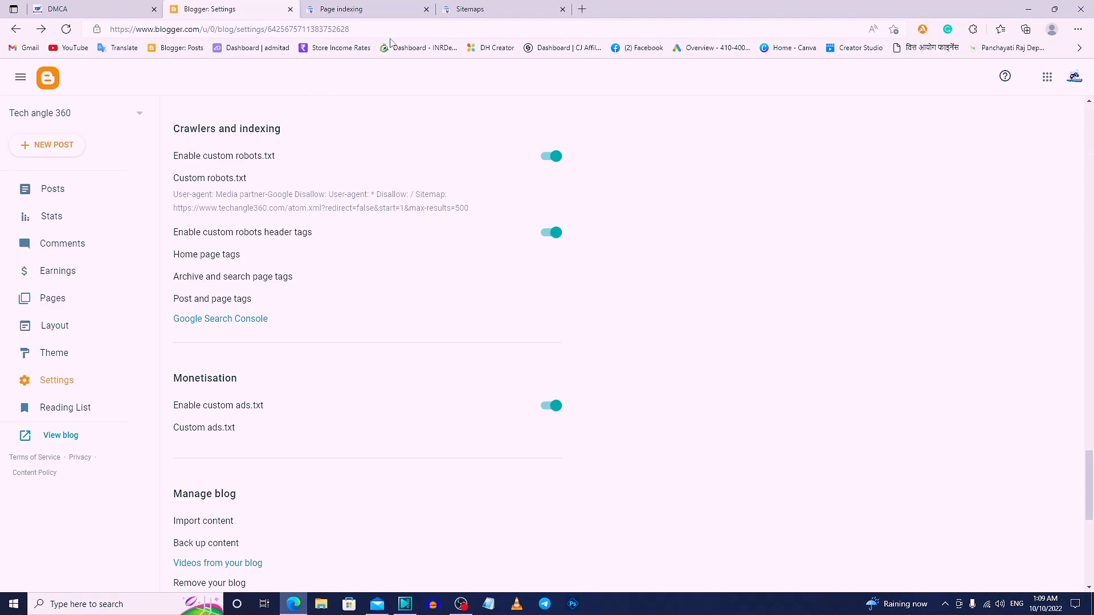
Return to the Search Console overview, open the full page indexing report and review why pages aren't indexed.
left_click(470, 9)
left_click(344, 8)
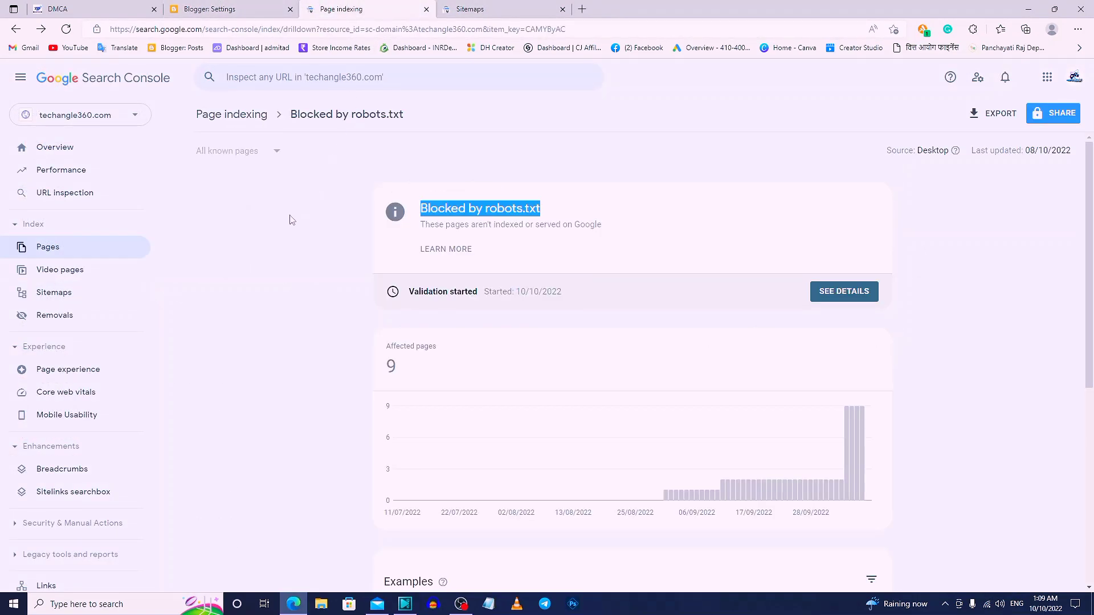
key("alt+Left")
key("alt+Left")
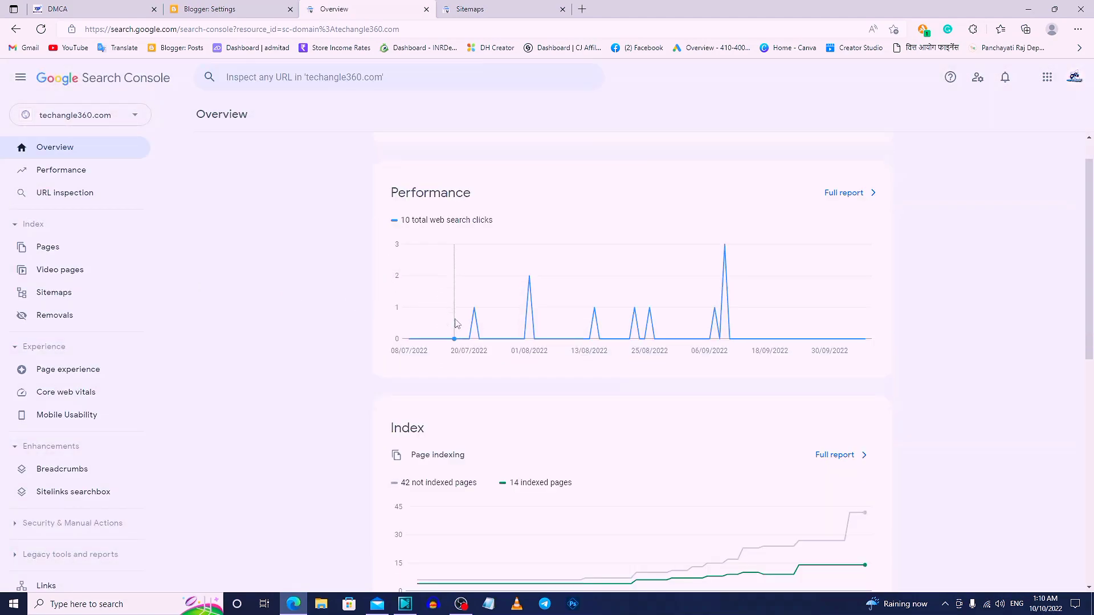
scroll(456, 323, "down", 4)
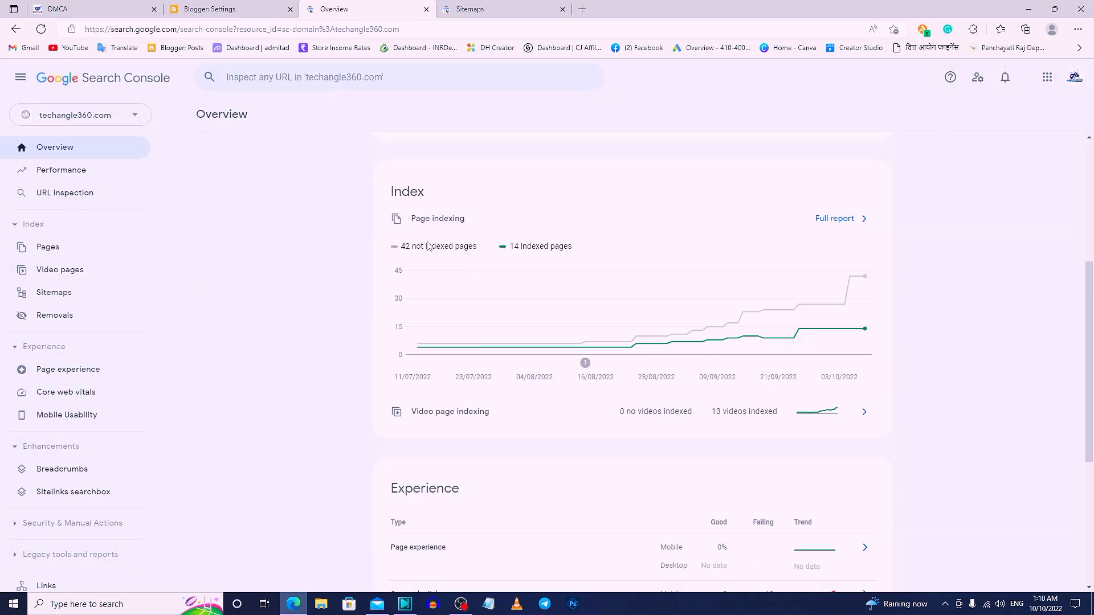
left_click(845, 222)
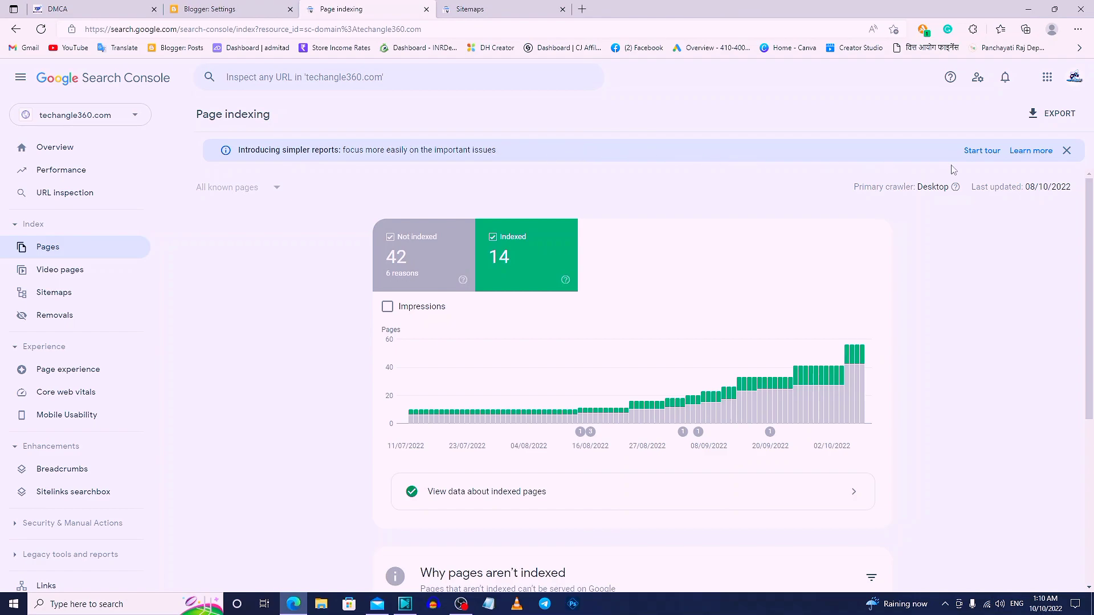
scroll(714, 327, "down", 5)
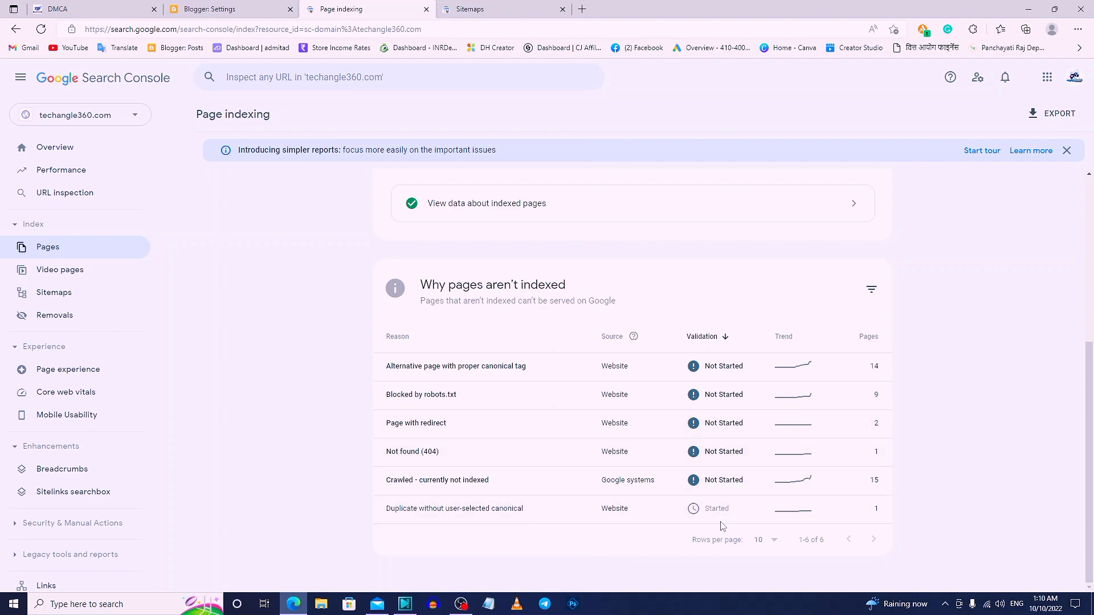
Check the validation status of the "Alternative page with proper canonical tag" issue, returning to the list of reasons.
scroll(714, 444, "up", 1)
left_click(710, 434)
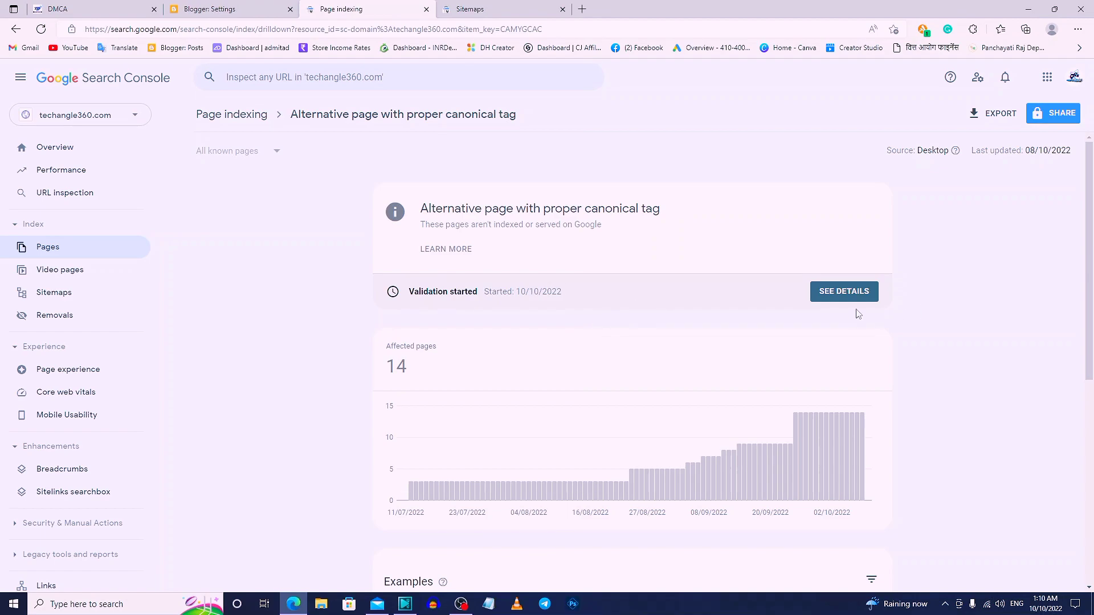
key("alt+Left")
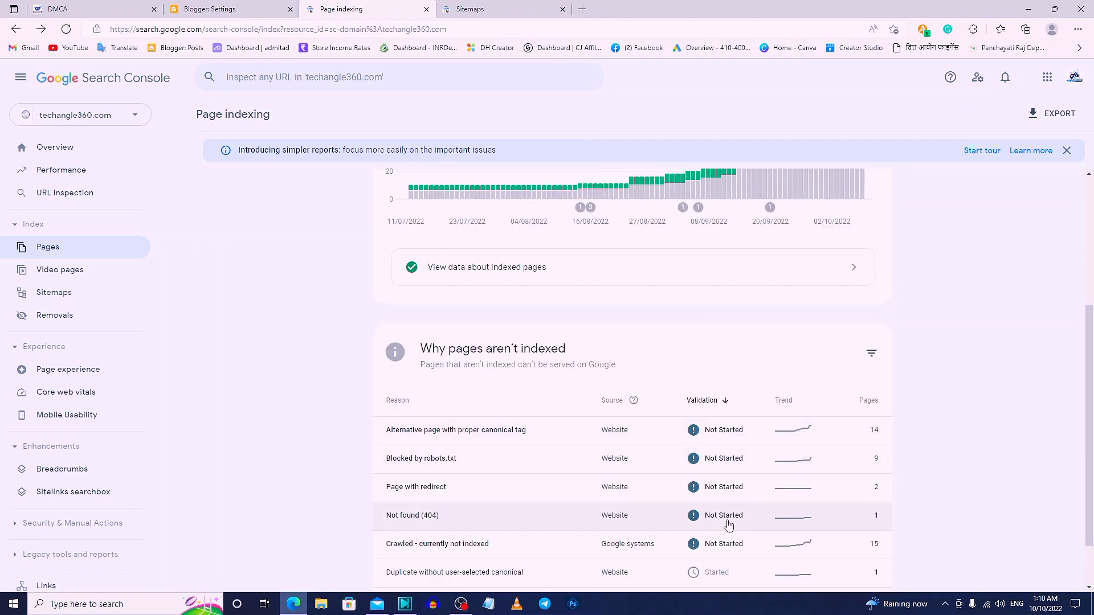
Start fix validation for the "Crawled - currently not indexed" issue and return to the page indexing report.
left_click(707, 543)
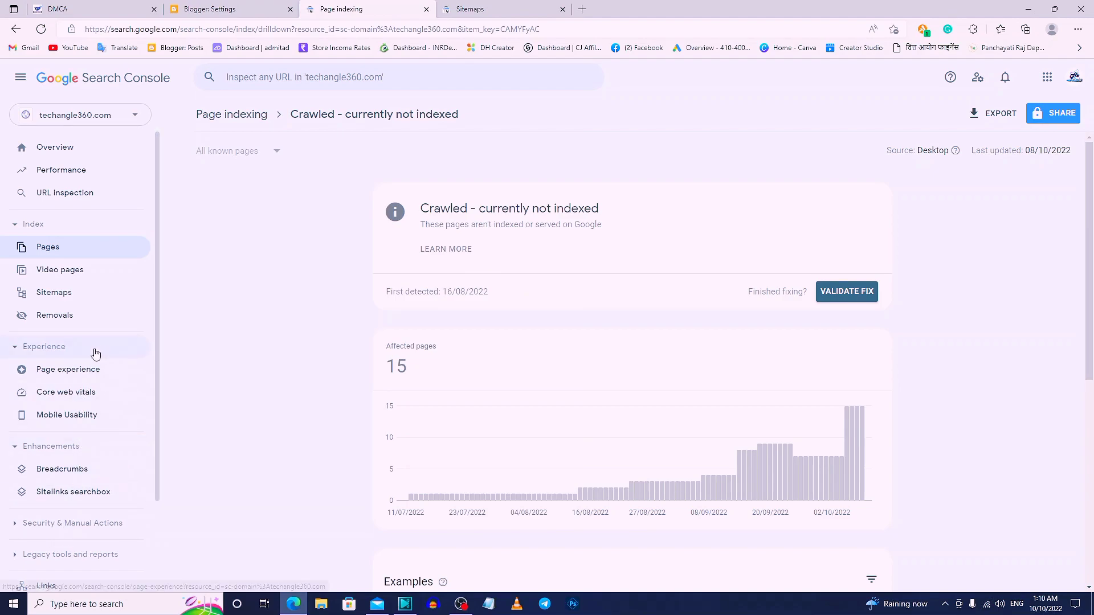
left_click(867, 291)
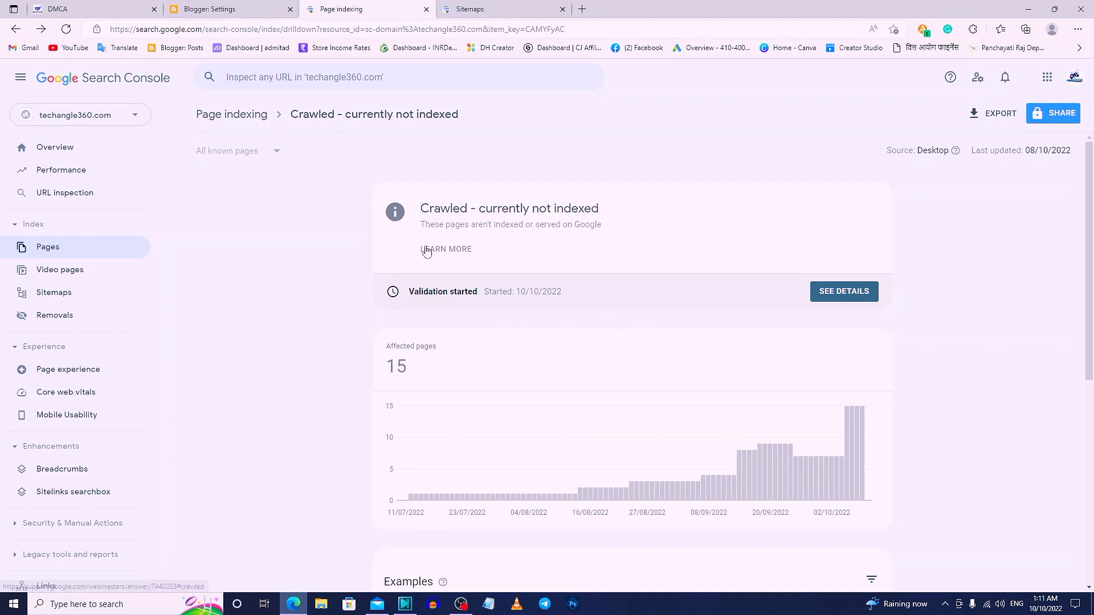
key("alt+Left")
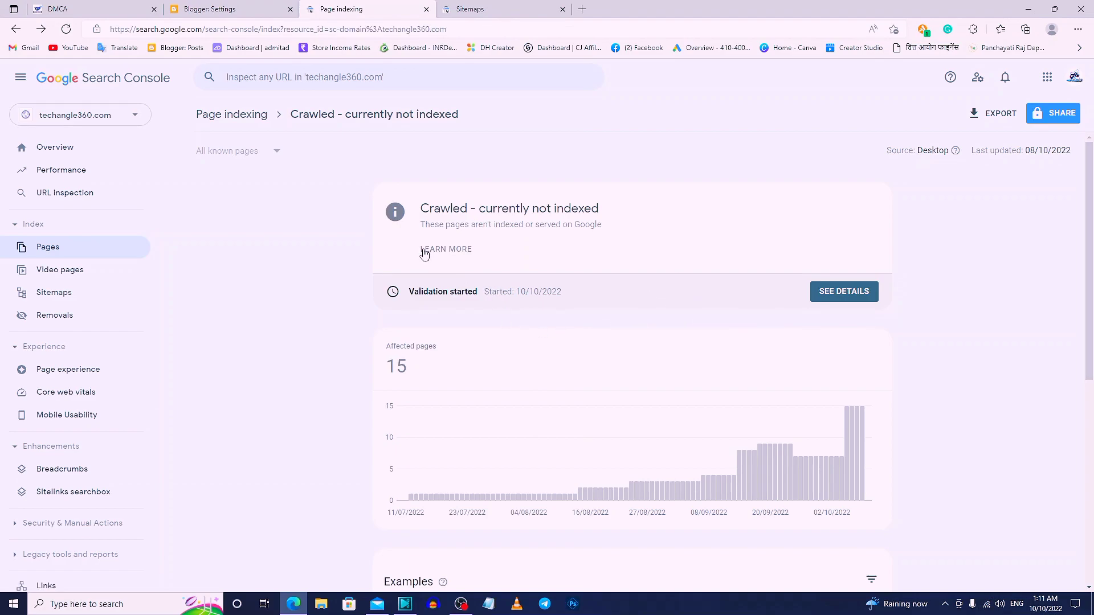
Start fix validation for the "Not found (404)" issue and return to the page indexing report.
scroll(714, 454, "down", 1)
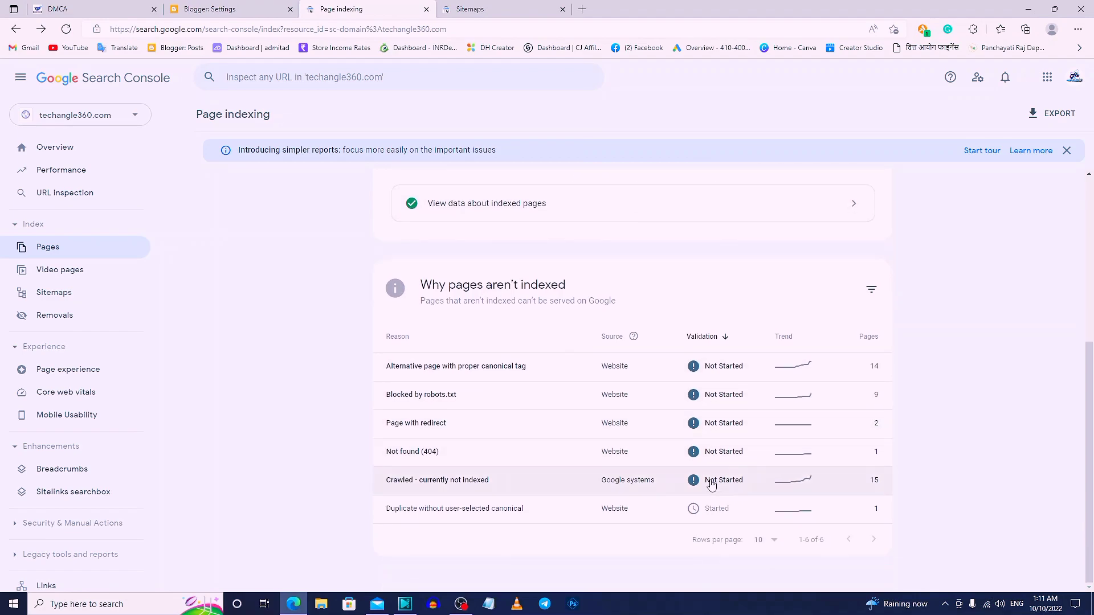
left_click(702, 453)
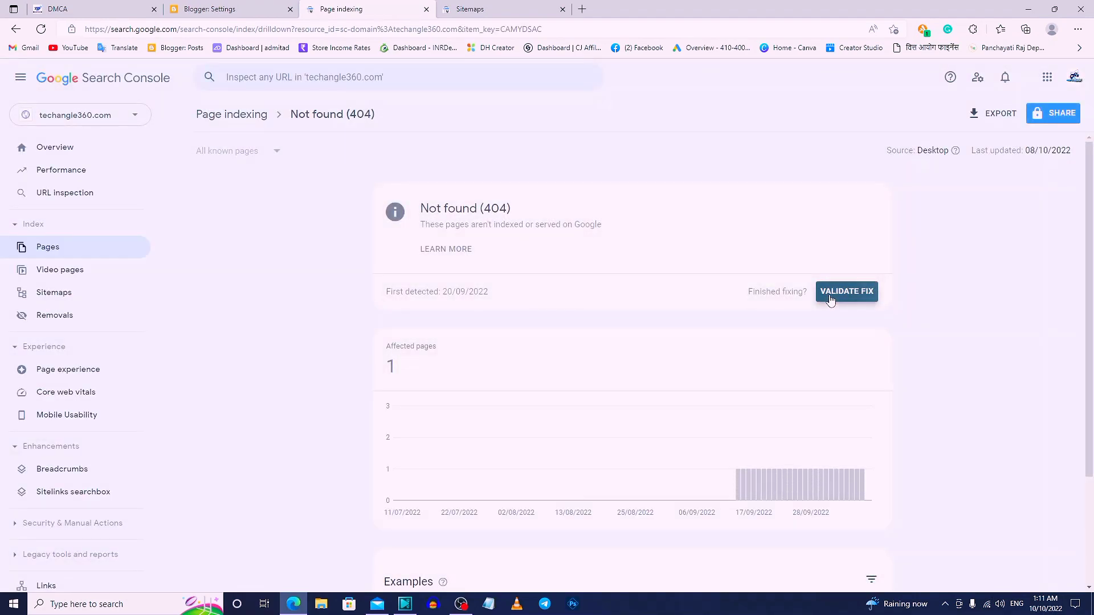
left_click(818, 292)
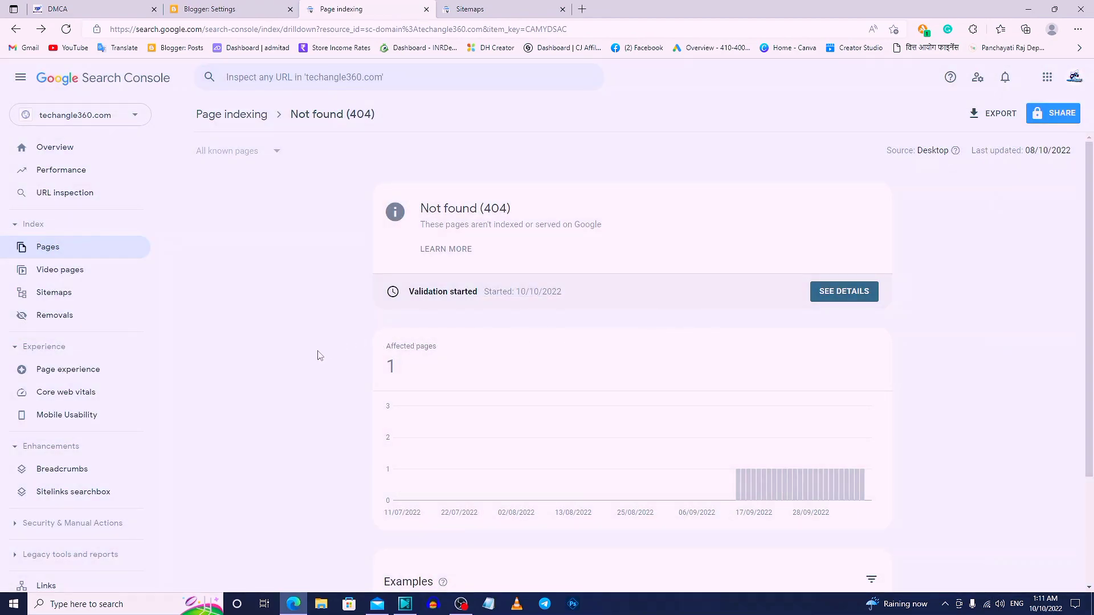
key("alt+Left")
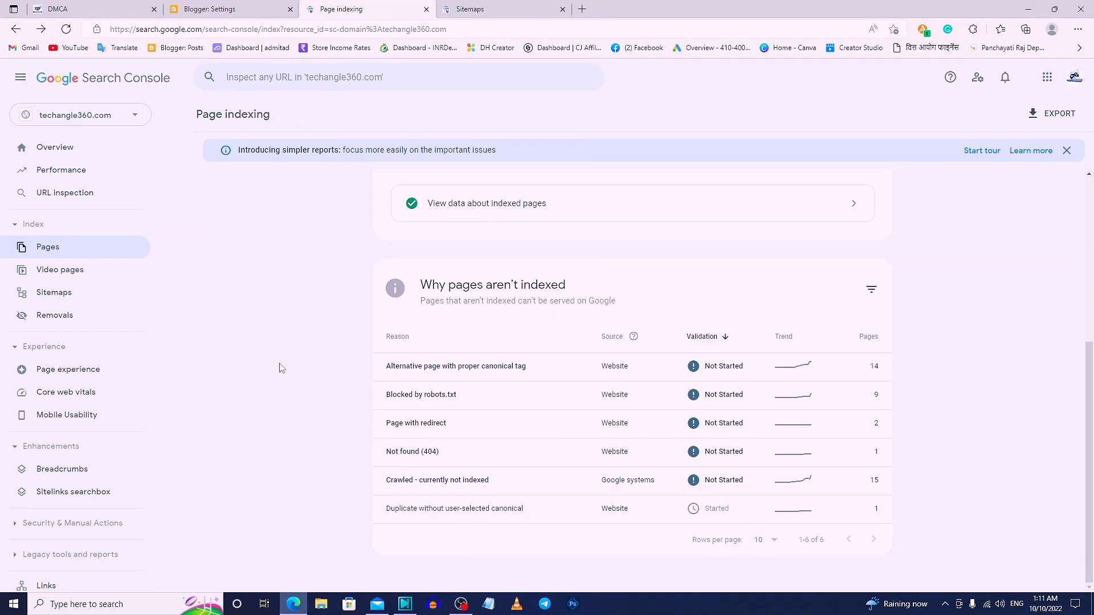
Recheck the "Alternative page with proper canonical tag" issue's validation and look through the property's overview.
left_click(715, 432)
left_click(847, 292)
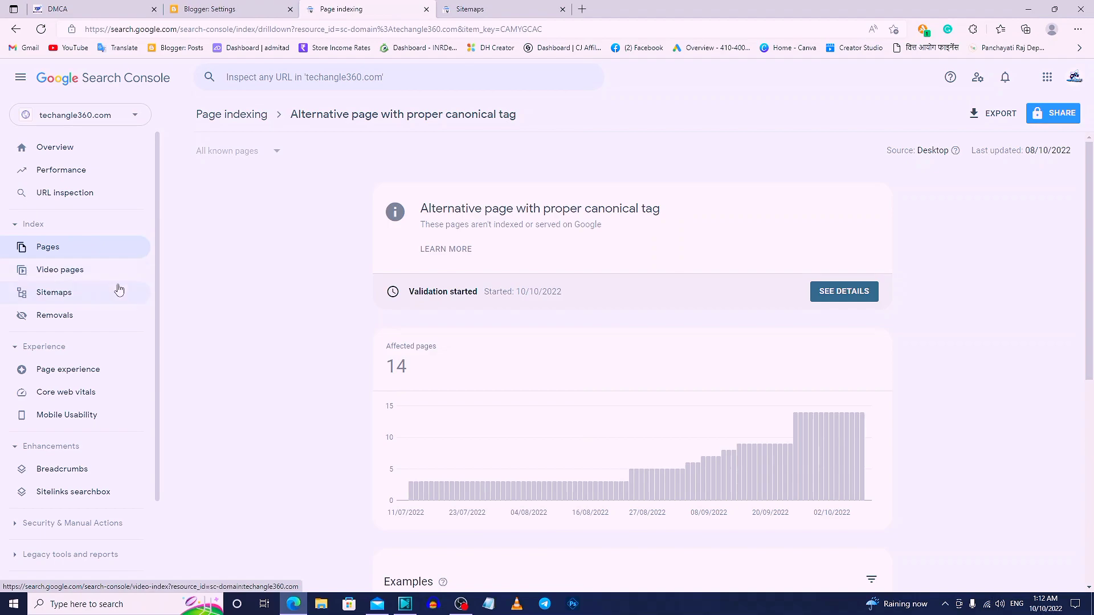
left_click(78, 153)
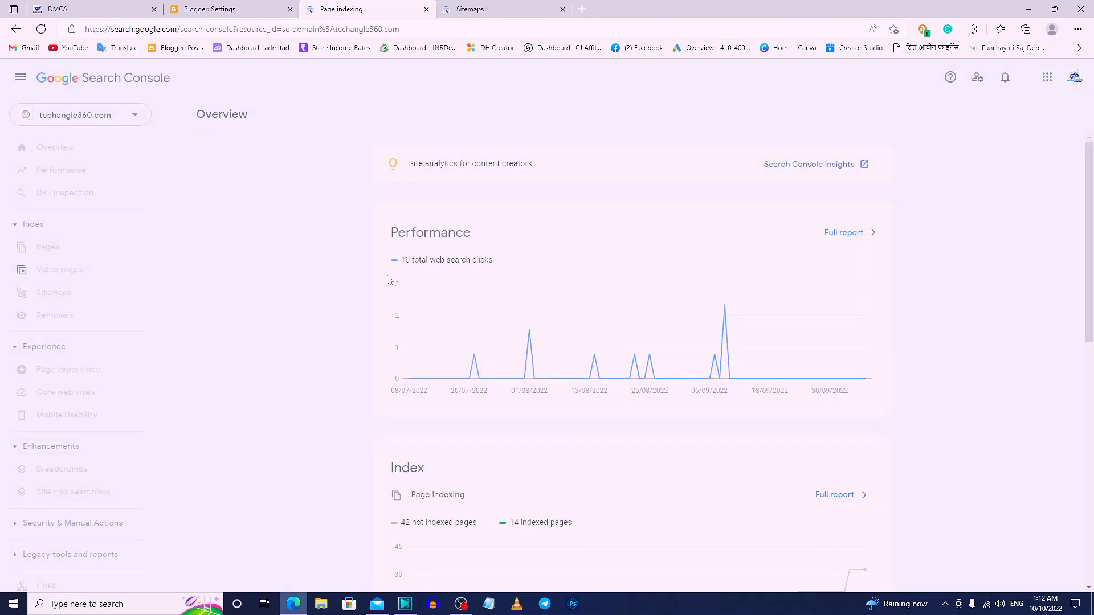
scroll(438, 251, "down", 10)
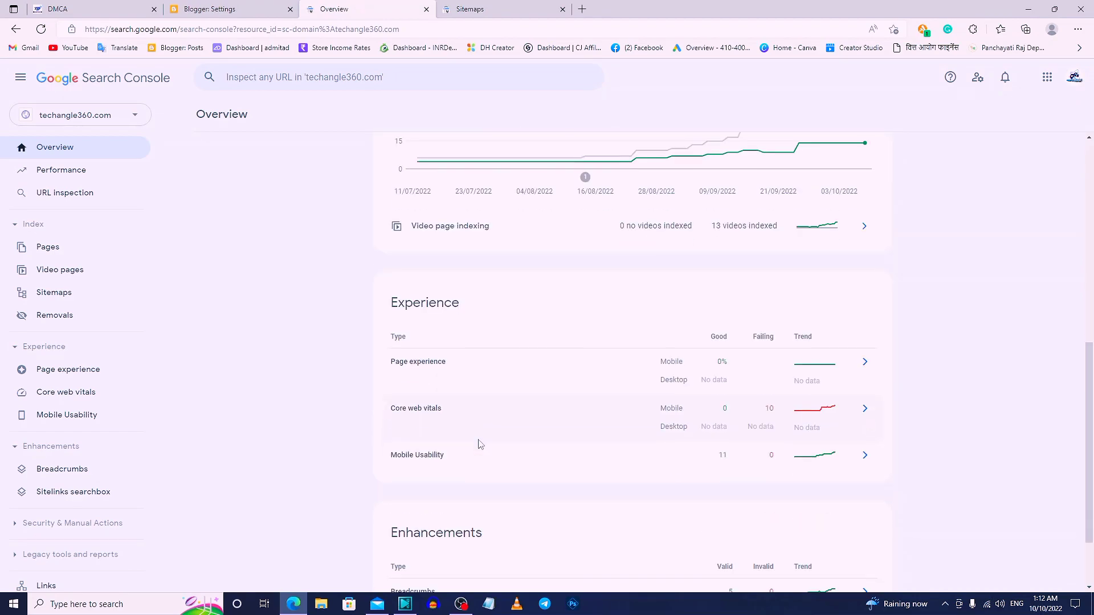
scroll(520, 473, "up", 10)
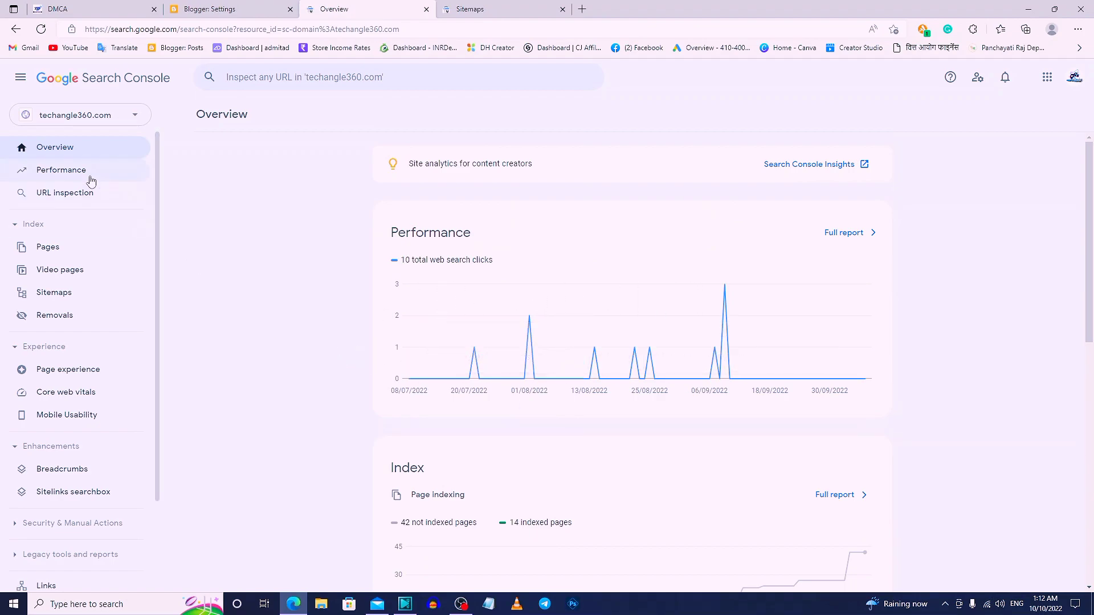
Review the web search performance chart and top queries for the last 3 months.
left_click(66, 168)
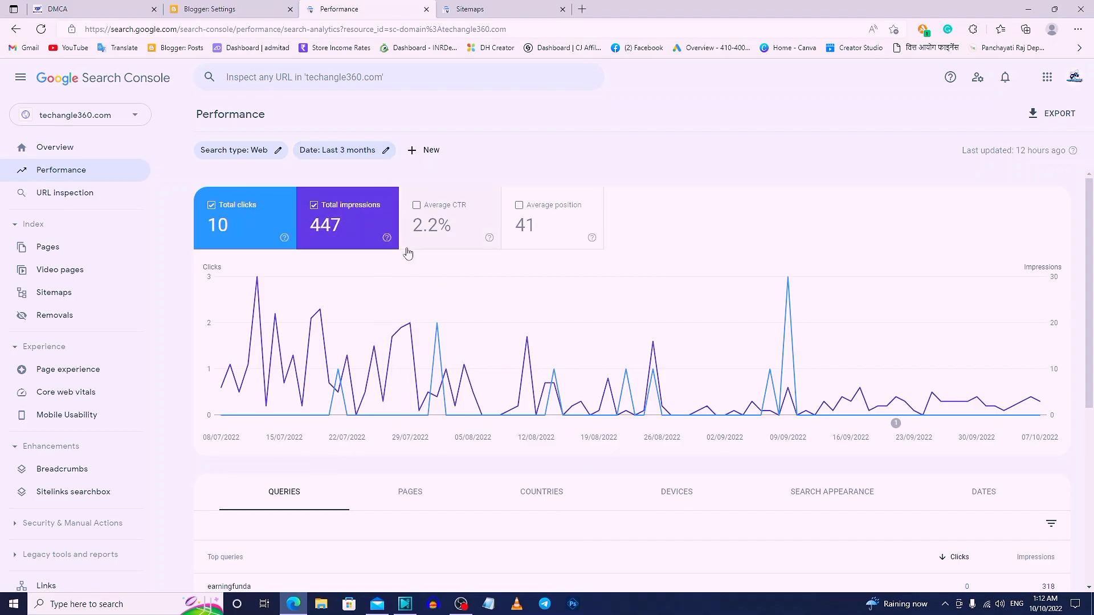
scroll(437, 300, "down", 5)
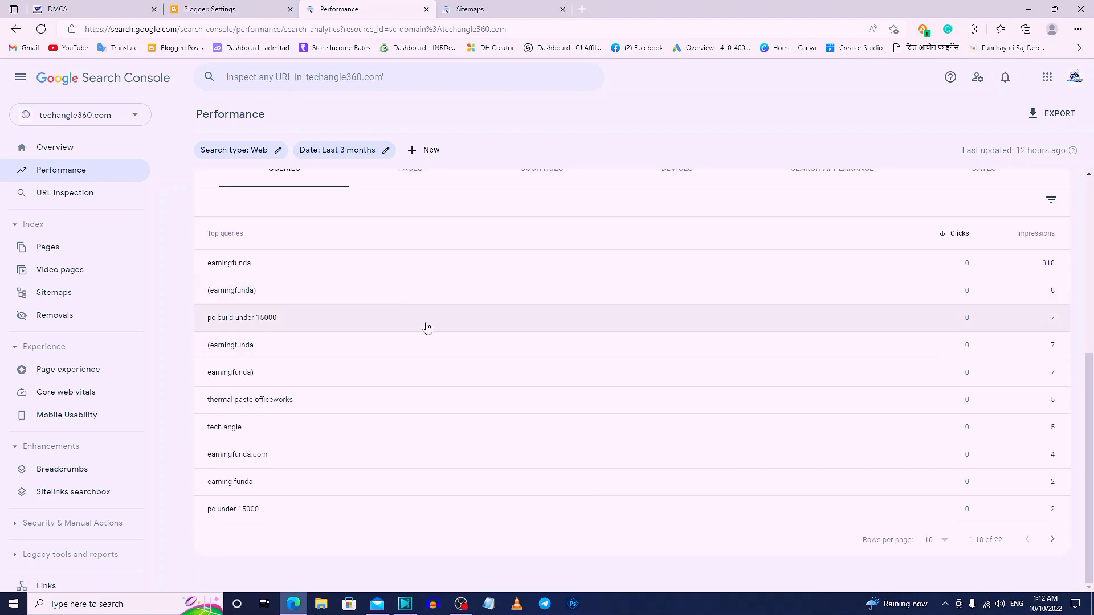
scroll(427, 336, "up", 3)
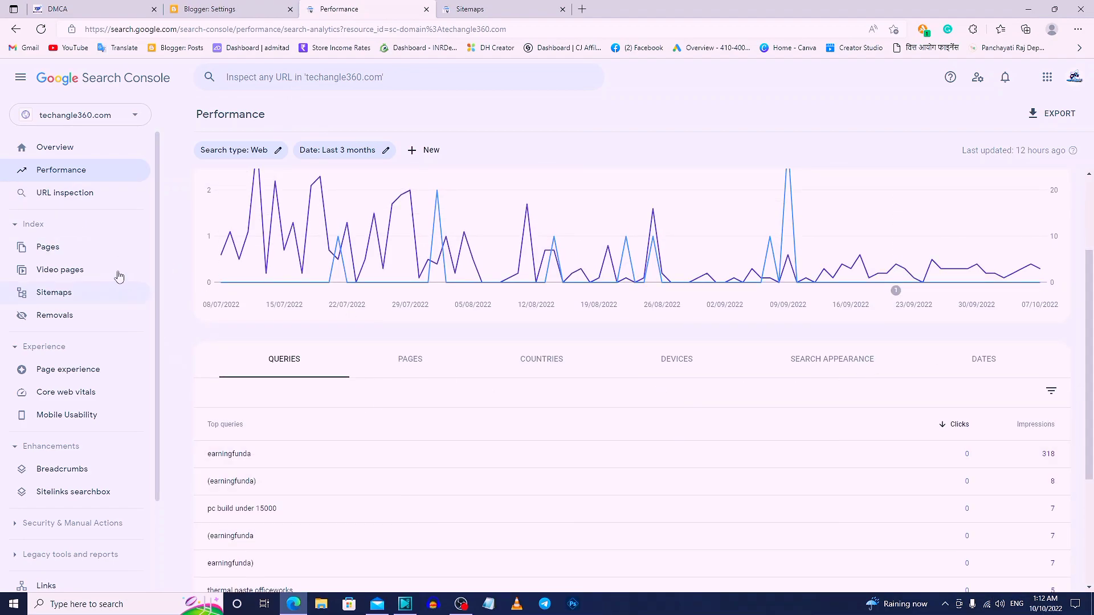
Open URL inspection, then switch to Blogger's posts and open the link-sharing options for the iPhone 12 mini post.
left_click(58, 198)
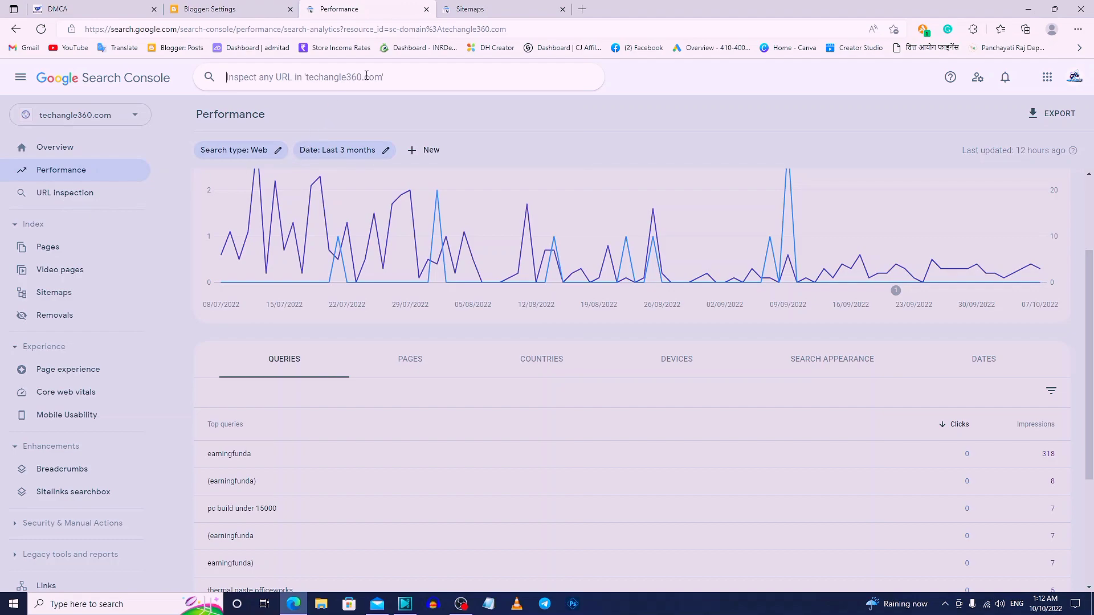
left_click(263, 17)
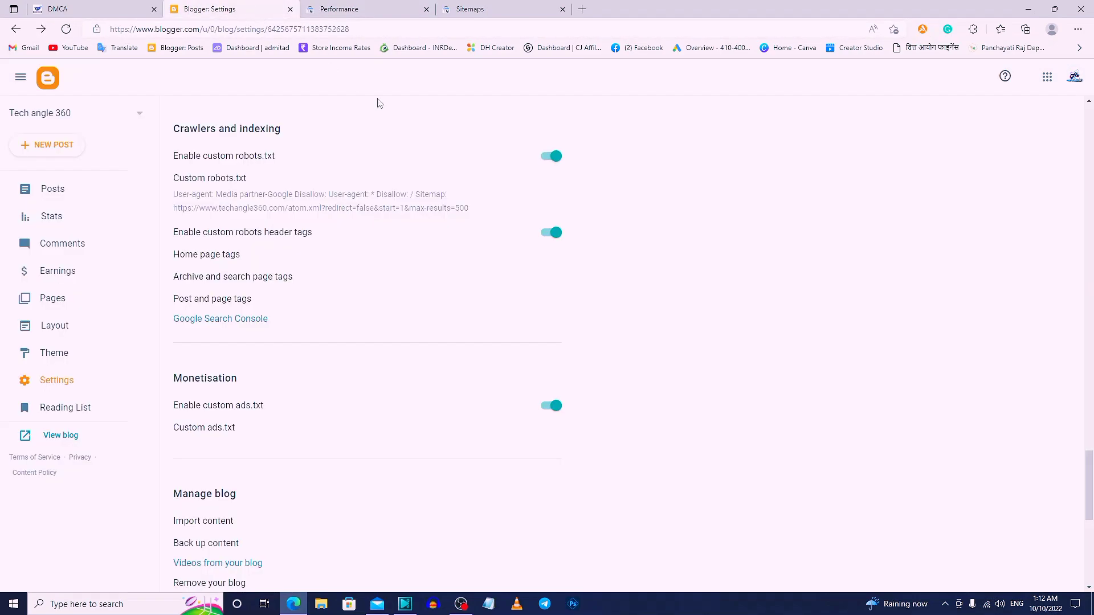
left_click(51, 189)
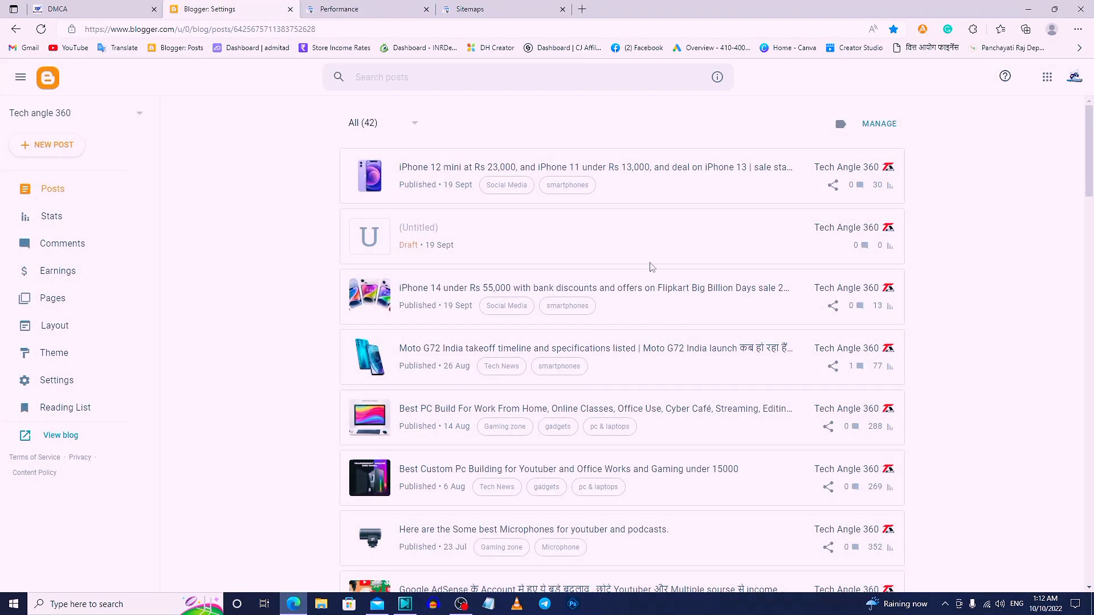
left_click(832, 185)
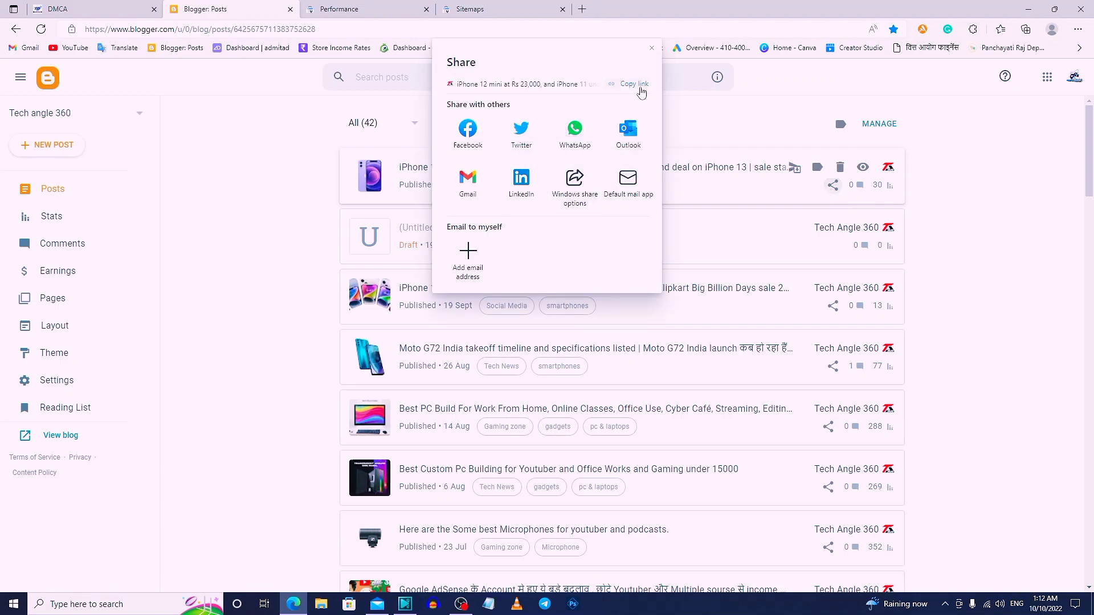
Return to Search Console and look through the Page indexing, Removals and Page experience reports.
left_click(367, 9)
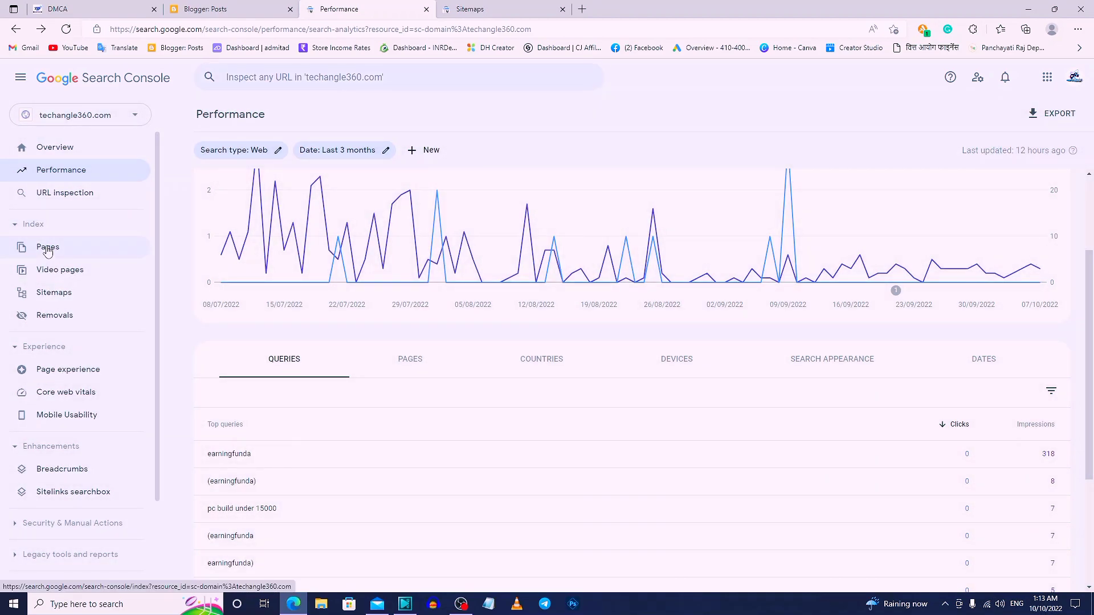
left_click(48, 251)
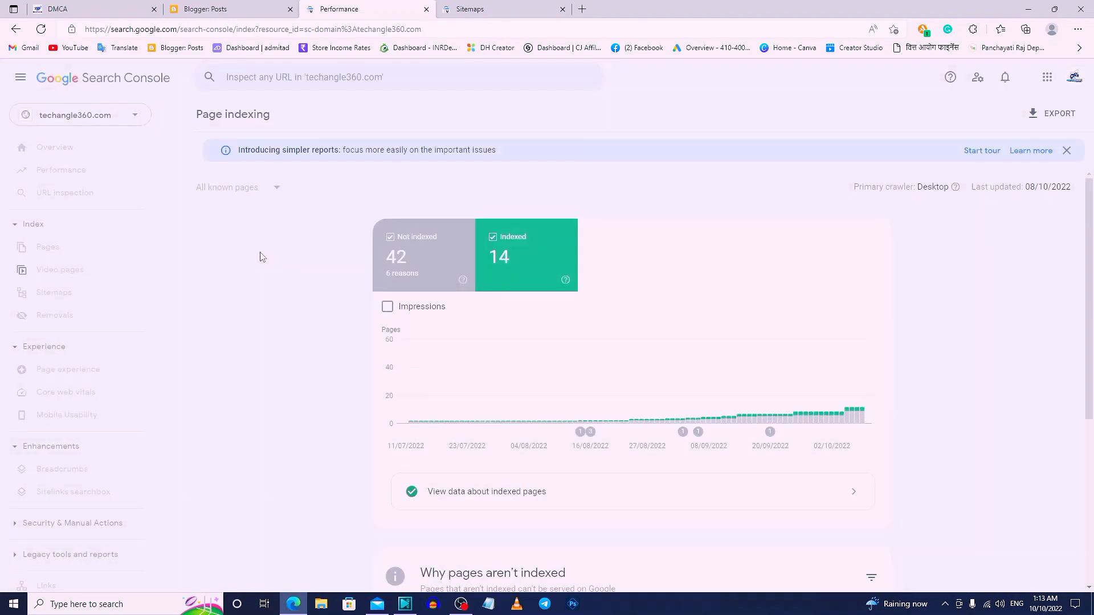
scroll(627, 493, "down", 2)
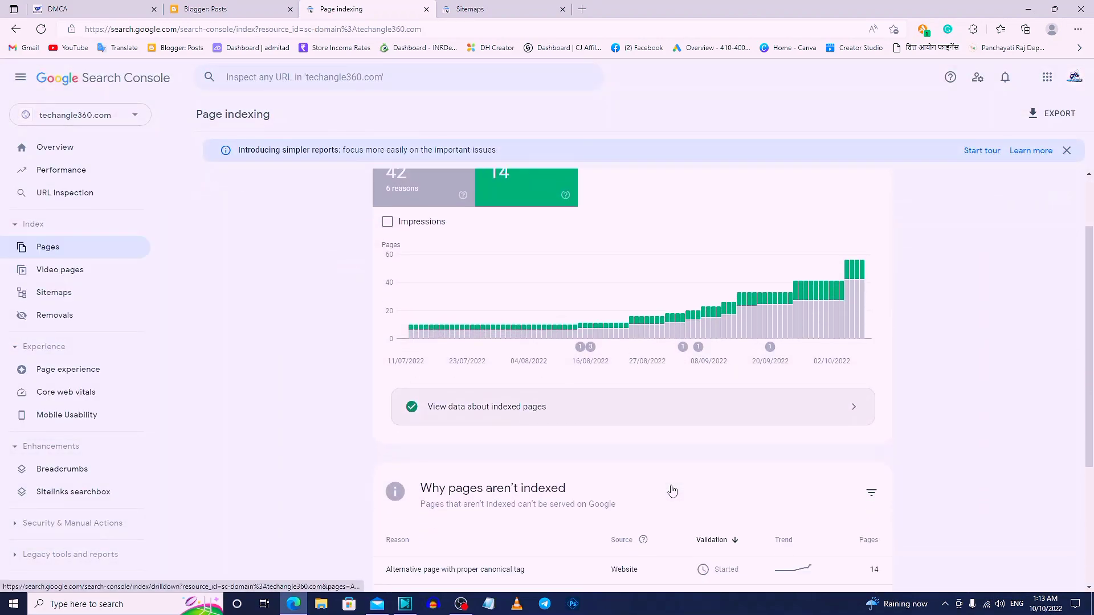
scroll(519, 494, "up", 2)
left_click(54, 316)
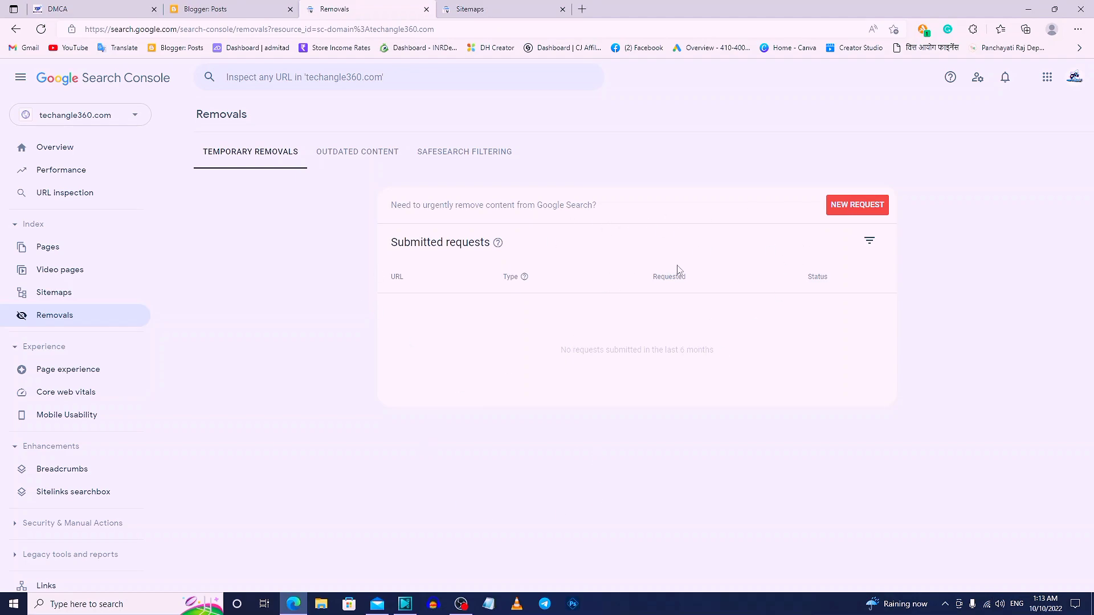
left_click(67, 369)
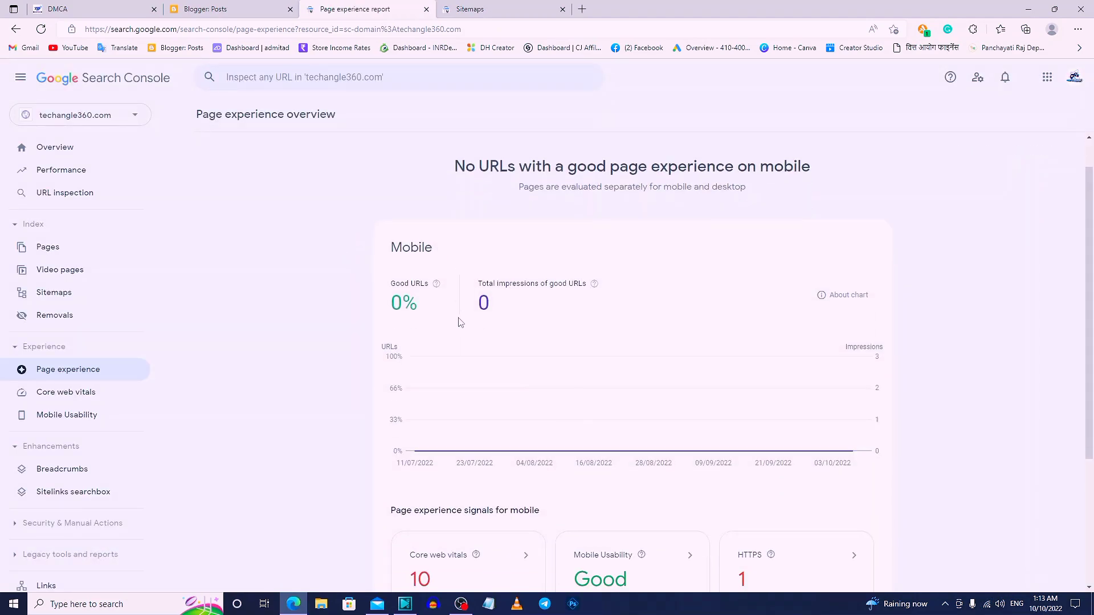
Check the mobile page experience signals and open the mobile Core web vitals report.
scroll(458, 325, "down", 4)
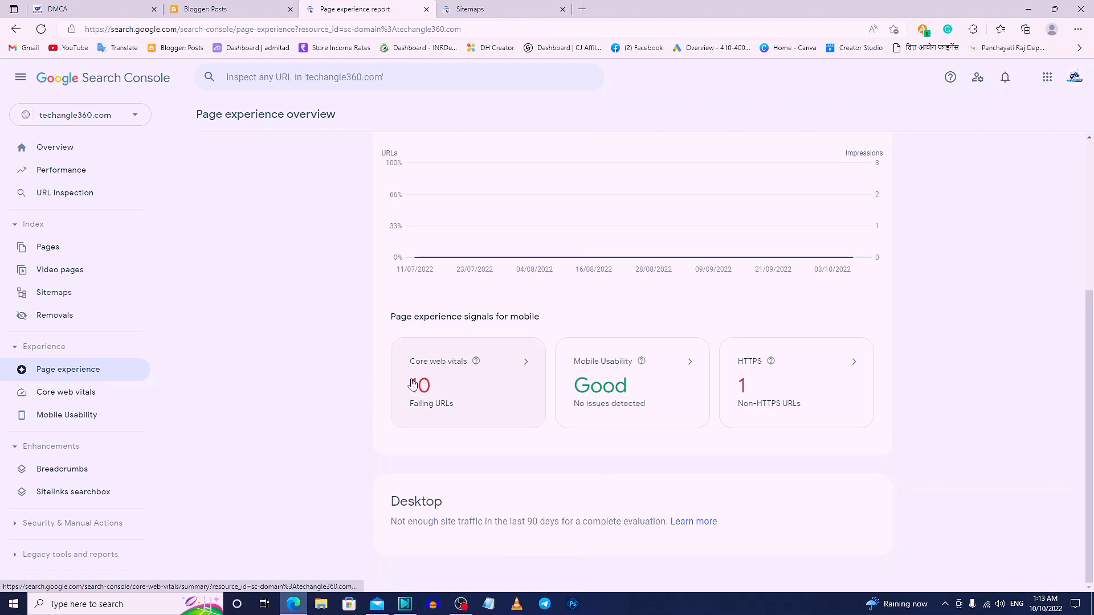
left_click(486, 404)
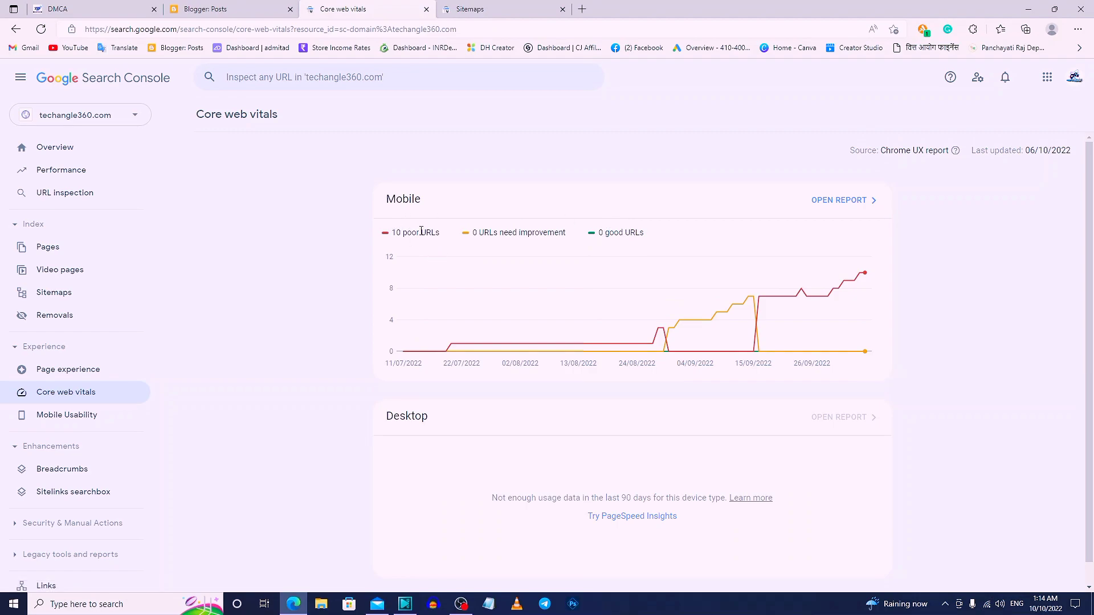
left_click(761, 213)
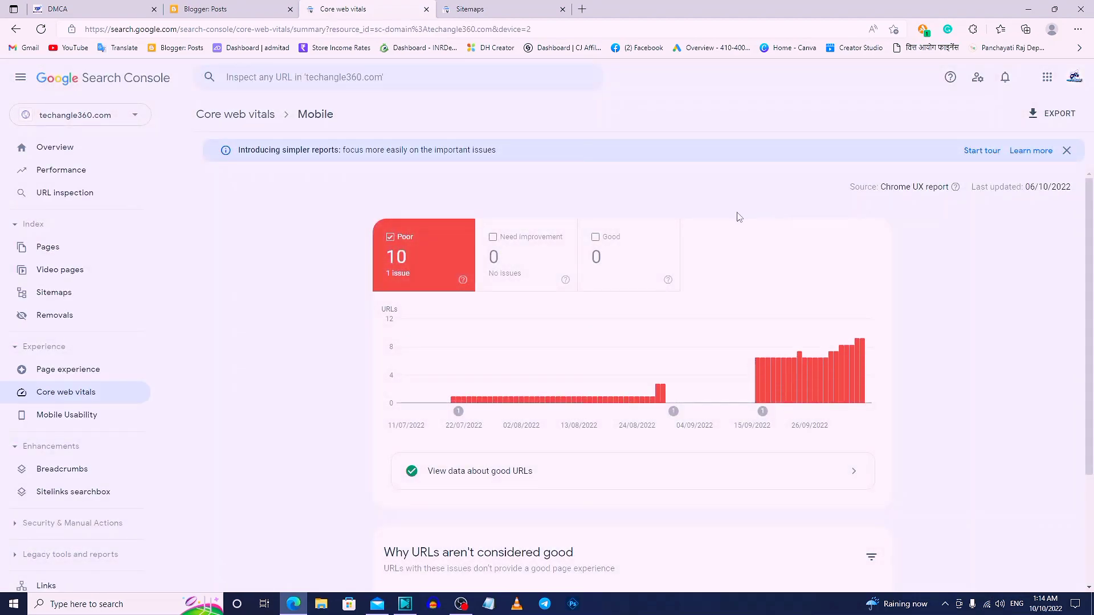
Review the validation details of the "LCP issue: longer than 4 s (mobile)" issue, and go back to the property's Settings page.
scroll(767, 361, "down", 3)
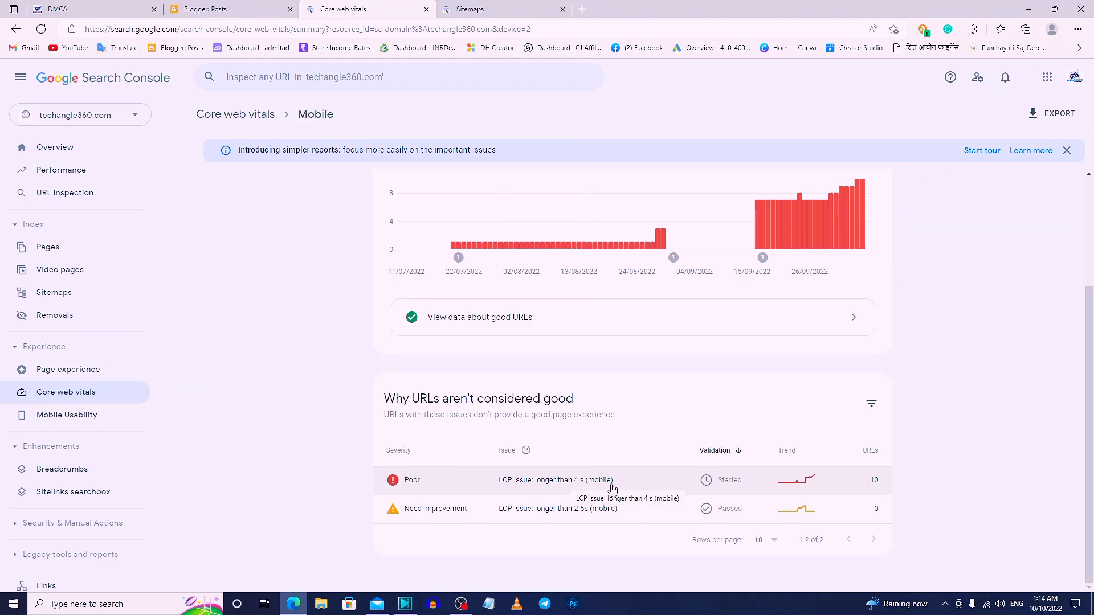
left_click(727, 481)
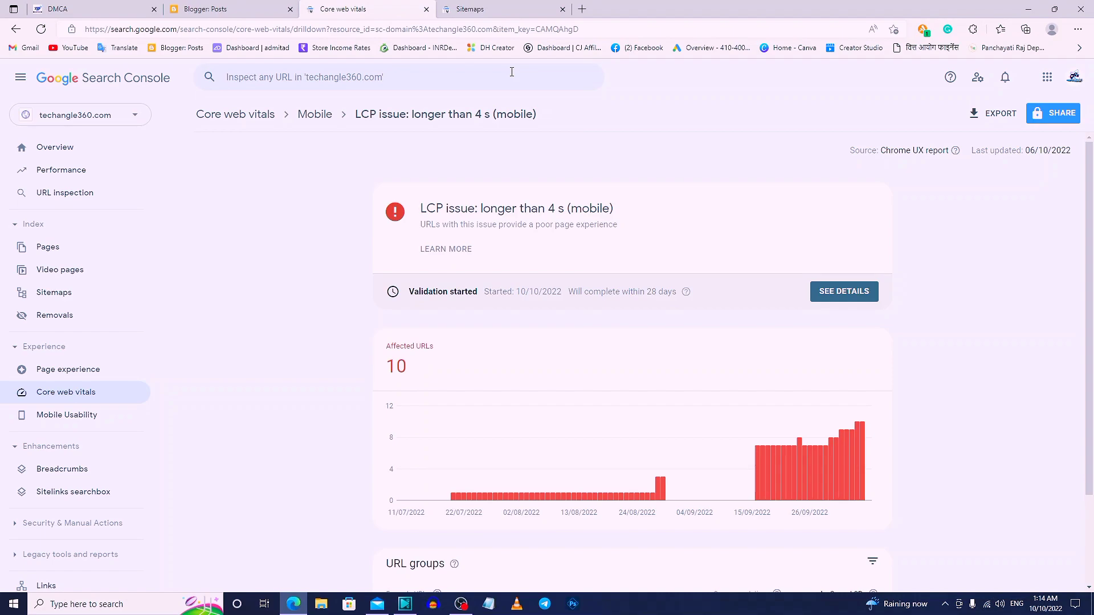
key("alt+Left")
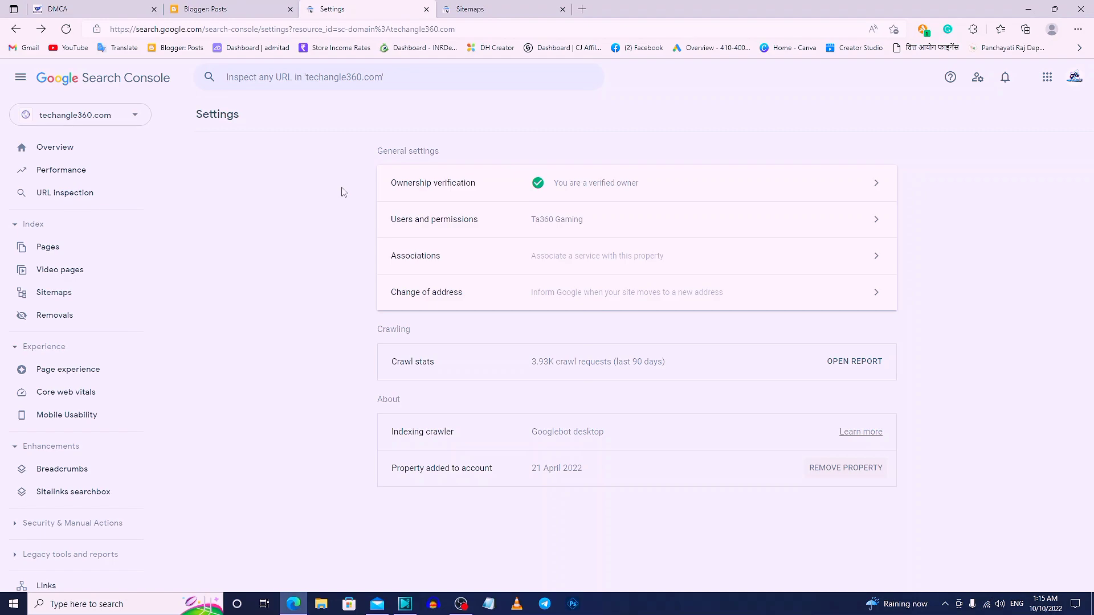